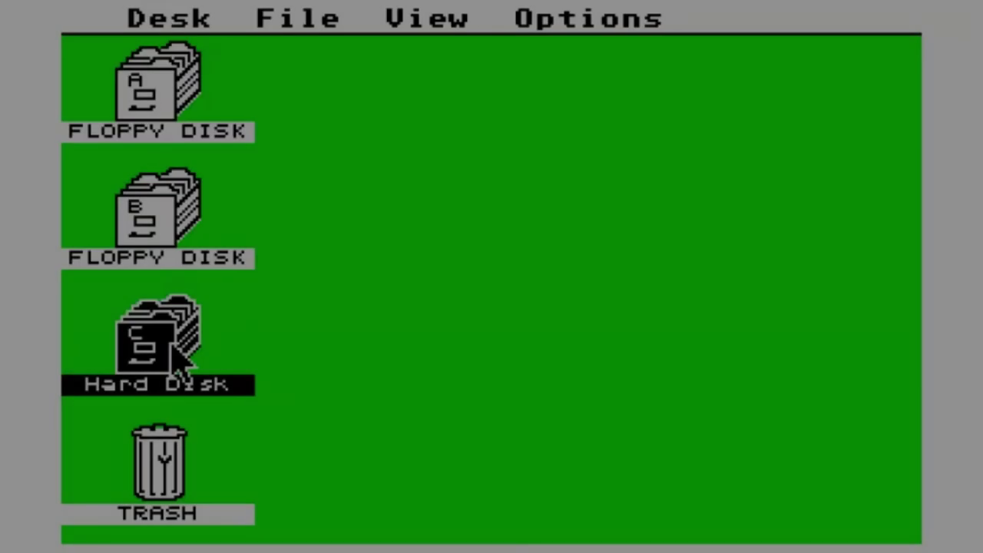
# Step: Open hard disk C on the Atari desktop, look through its contents and open the DEVPAC31 folder
pyautogui.doubleClick(175, 323)
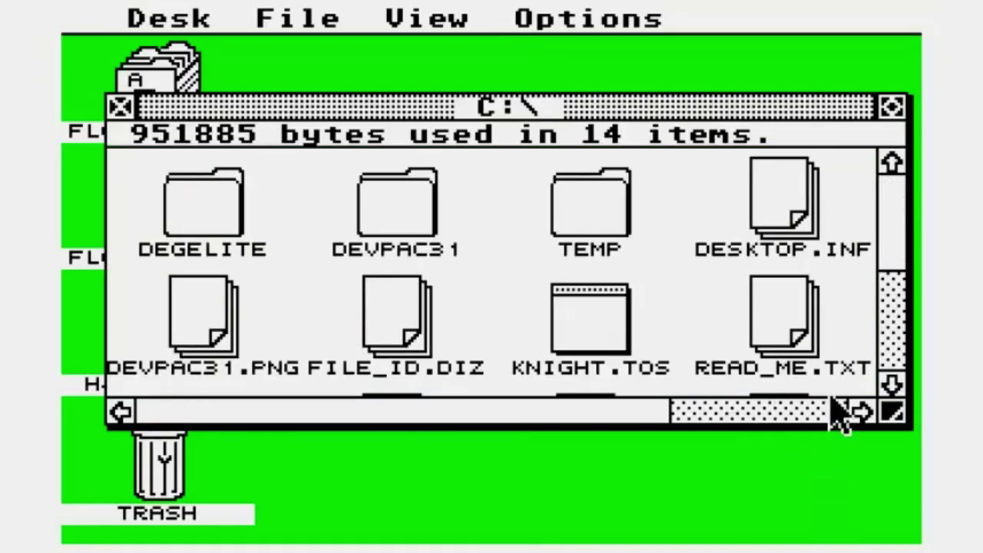
pyautogui.click(891, 338)
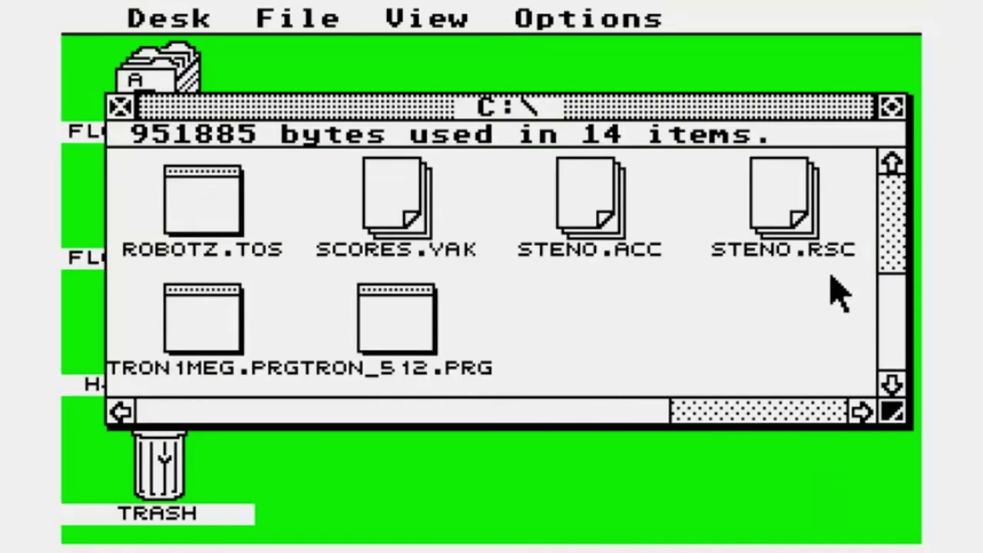
pyautogui.click(893, 247)
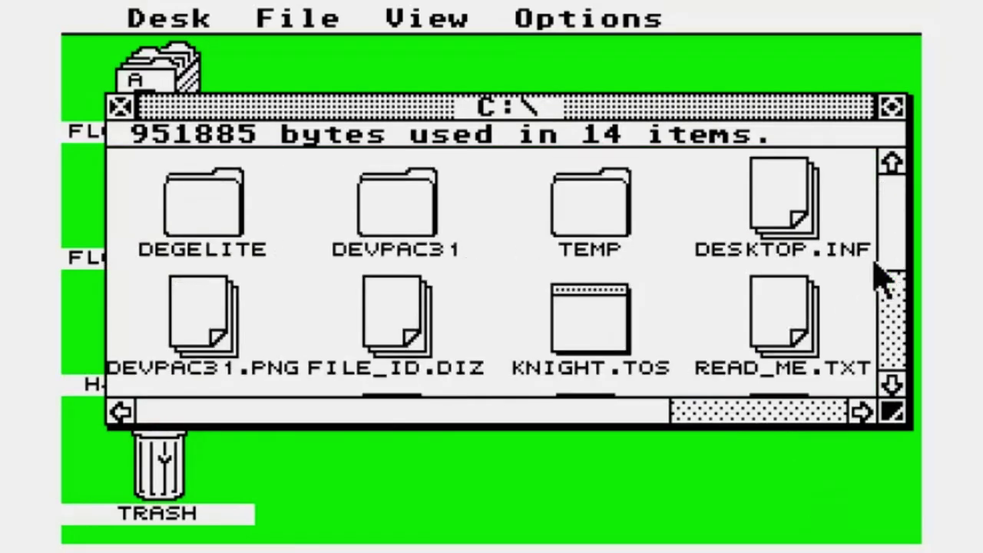
pyautogui.doubleClick(399, 222)
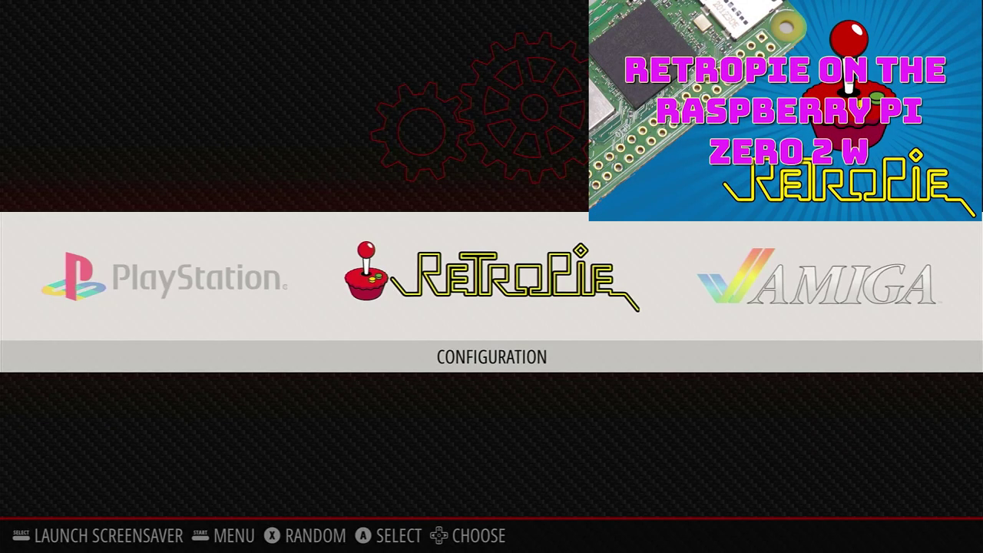
# Step: Switch to RetroPie, open the Atari ST system and browse down its game list
pyautogui.press('Right')
pyautogui.press('Right')
pyautogui.press('Return')
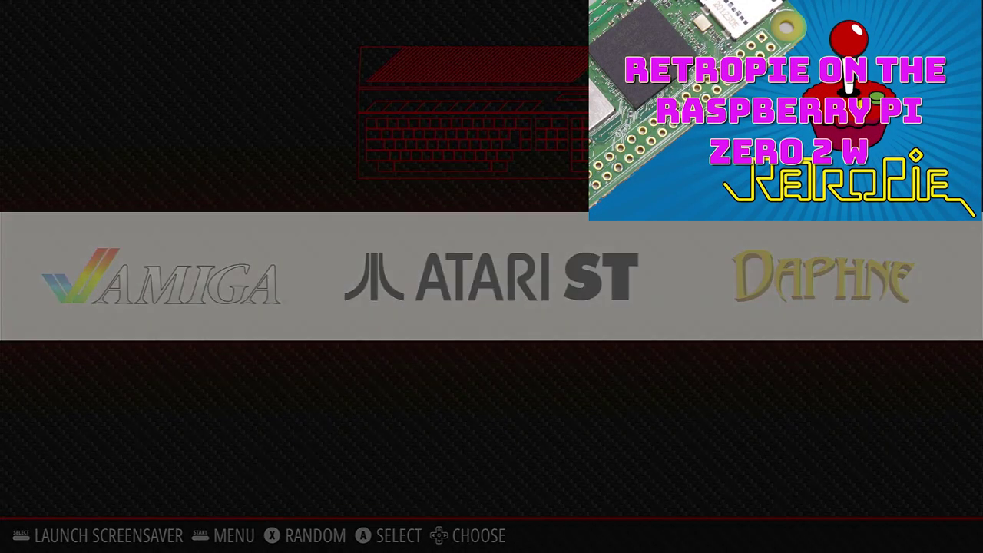
pyautogui.press('Down')
pyautogui.press('Down')
pyautogui.press('Down')
pyautogui.press('Down')
pyautogui.press('Down')
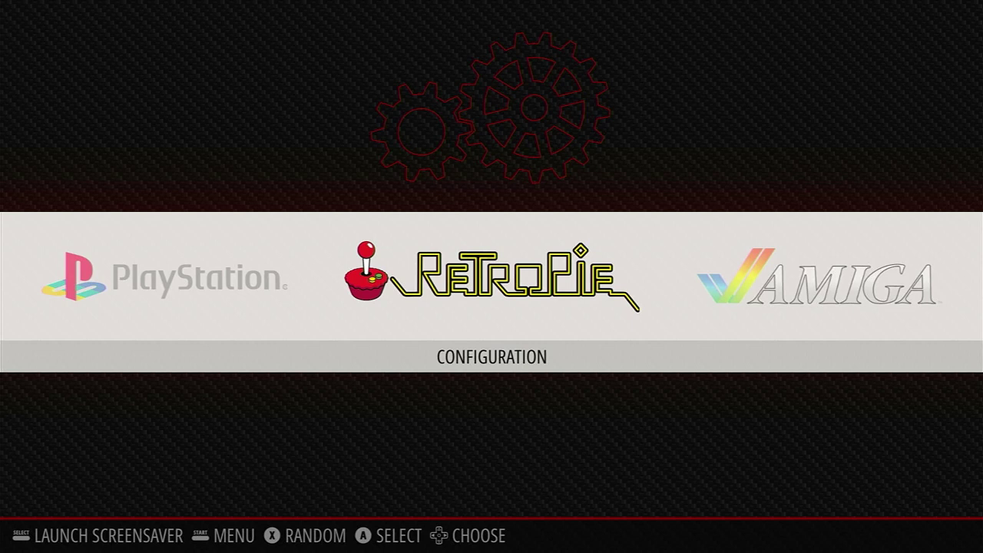
# Step: Open RetroPie Setup from the RetroPie configuration entries and update the RetroPie-Setup script
pyautogui.press('Return')
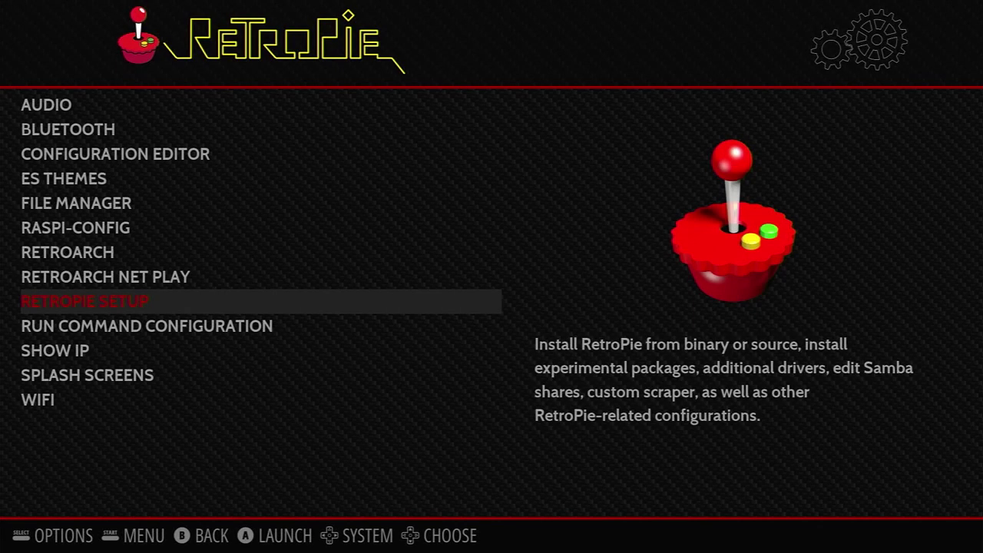
pyautogui.press('Return')
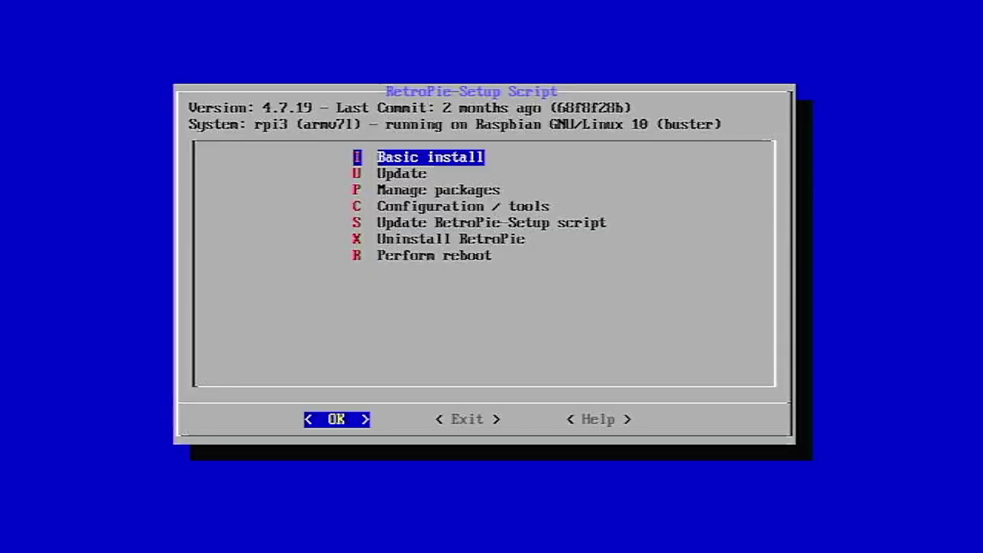
pyautogui.press('Down')
pyautogui.press('Down')
pyautogui.press('Down')
pyautogui.press('Down')
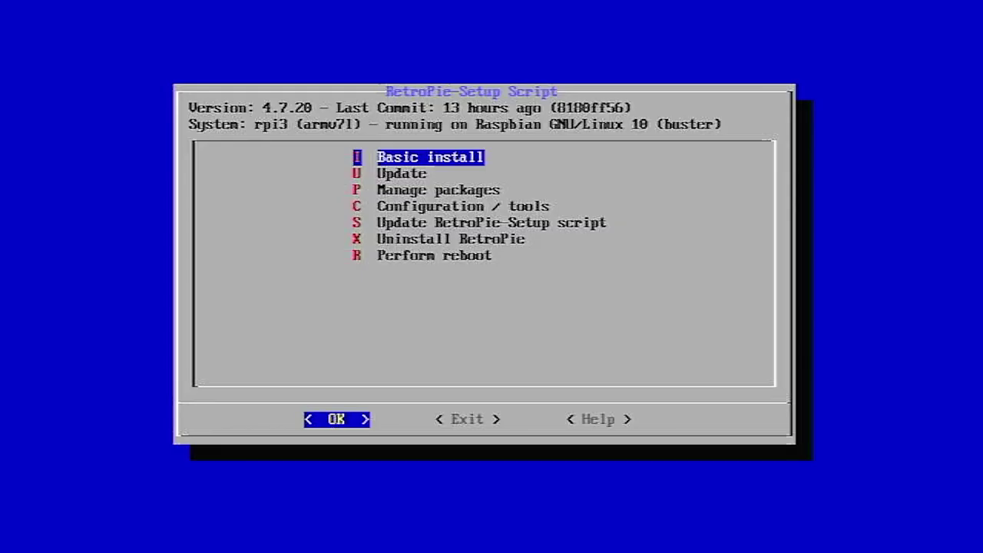
# Step: Go to package management and open the list of optional packages
pyautogui.press('Down')
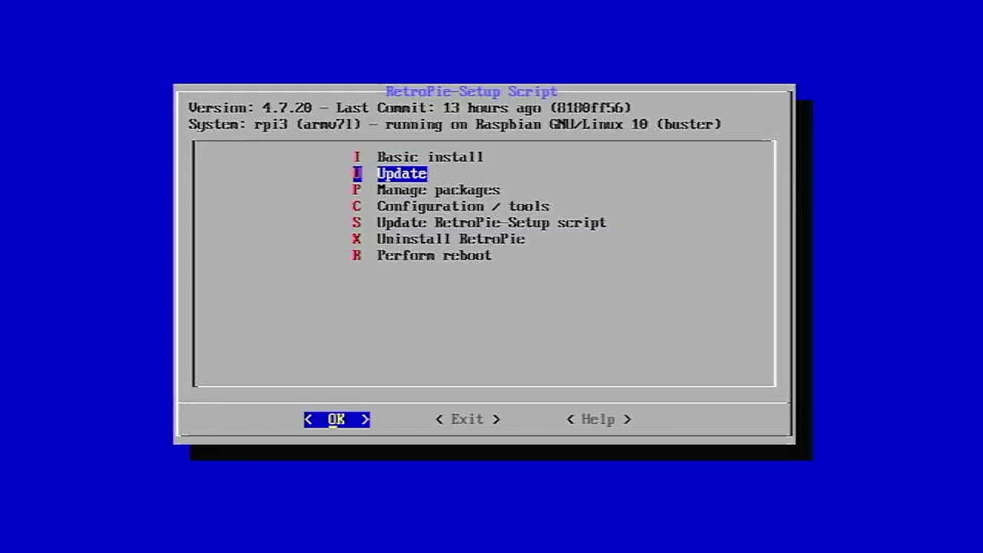
pyautogui.press('Down')
pyautogui.press('Return')
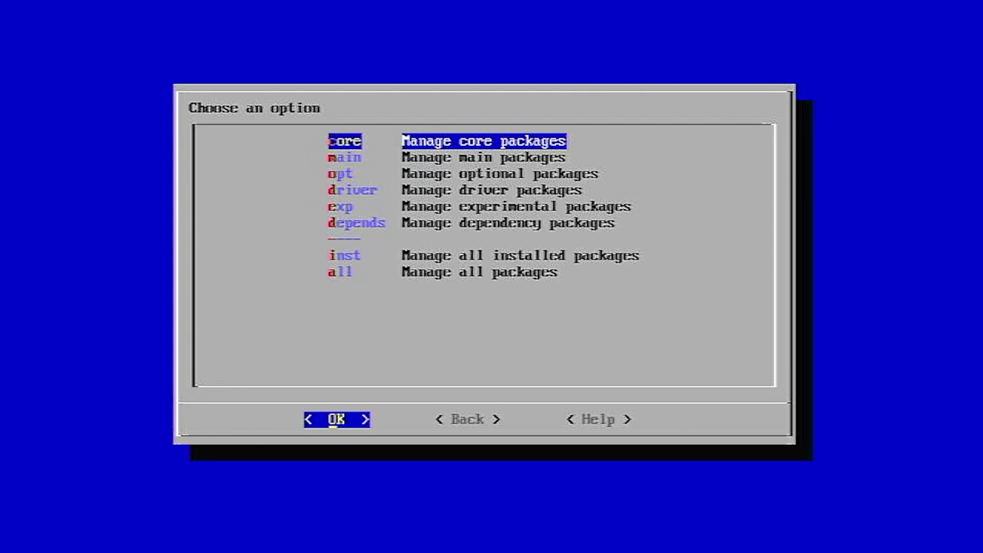
pyautogui.press('Down')
pyautogui.press('Down')
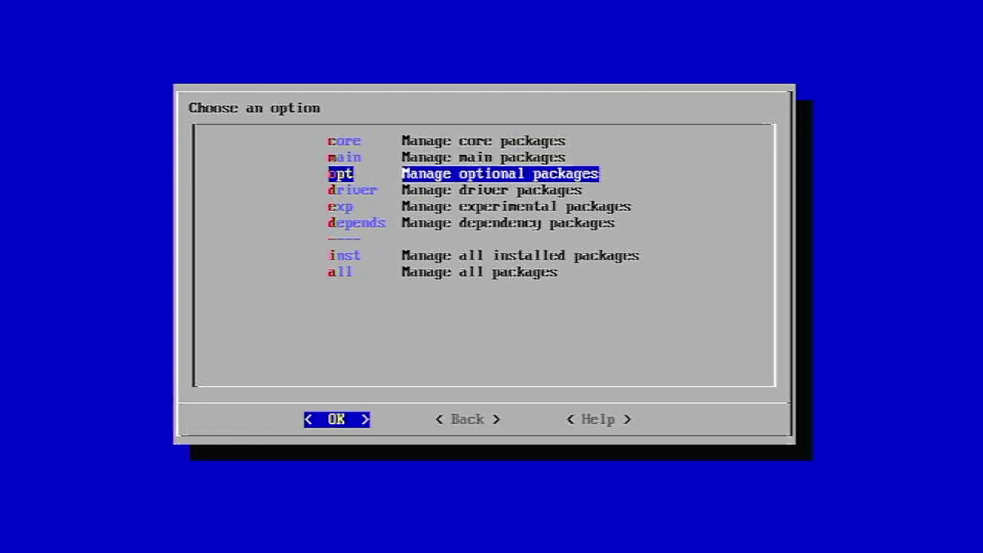
pyautogui.press('Return')
# Step: Find the hatari emulator among the optional packages and open its install options
pyautogui.press('Down')
pyautogui.press('Down')
pyautogui.press('Down')
pyautogui.press('Down')
pyautogui.press('Down')
pyautogui.press('Down')
pyautogui.press('Down')
pyautogui.press('Down')
pyautogui.press('Down')
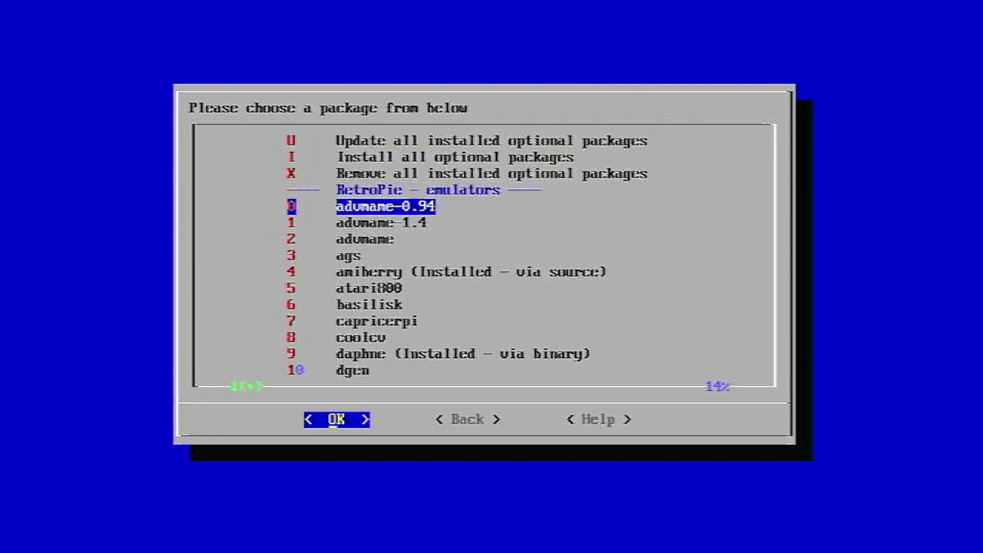
pyautogui.press('Down')
pyautogui.press('Down')
pyautogui.press('Down')
pyautogui.press('Down')
pyautogui.press('Down')
pyautogui.press('Down')
pyautogui.press('Down')
pyautogui.press('Down')
pyautogui.press('Down')
pyautogui.press('Down')
pyautogui.press('Down')
pyautogui.press('Down')
pyautogui.press('Down')
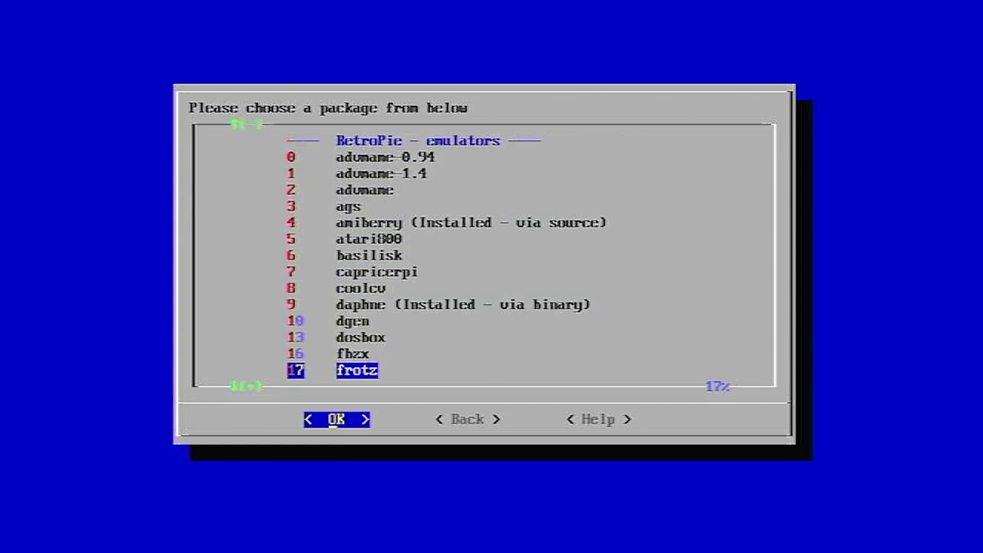
pyautogui.press('Up')
pyautogui.press('Up')
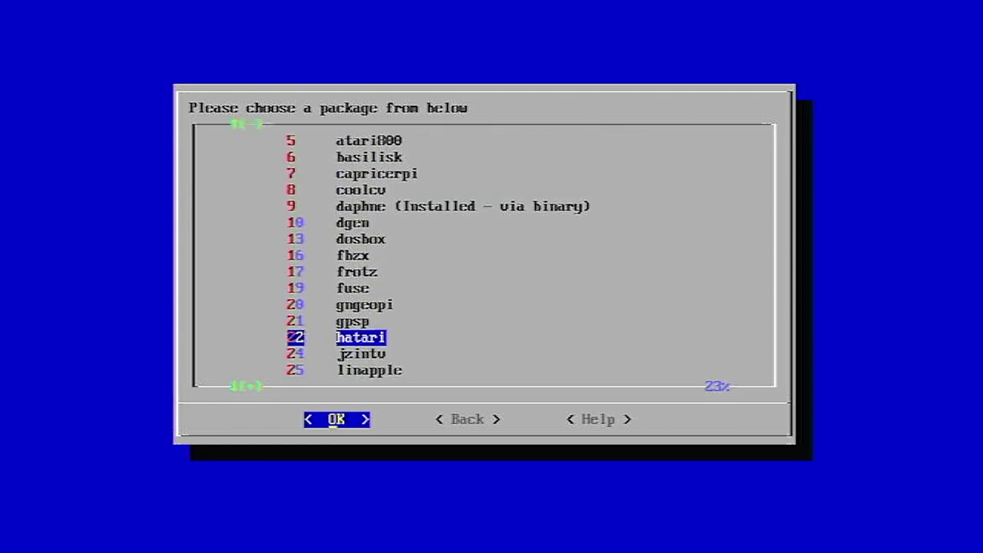
pyautogui.press('Return')
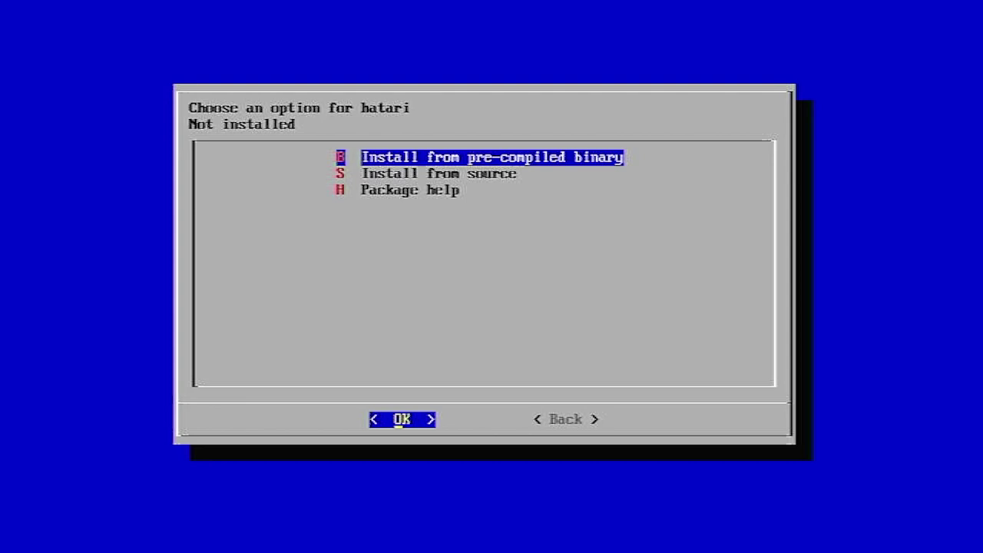
# Step: Install hatari from source and accept the confirmation
pyautogui.press('Down')
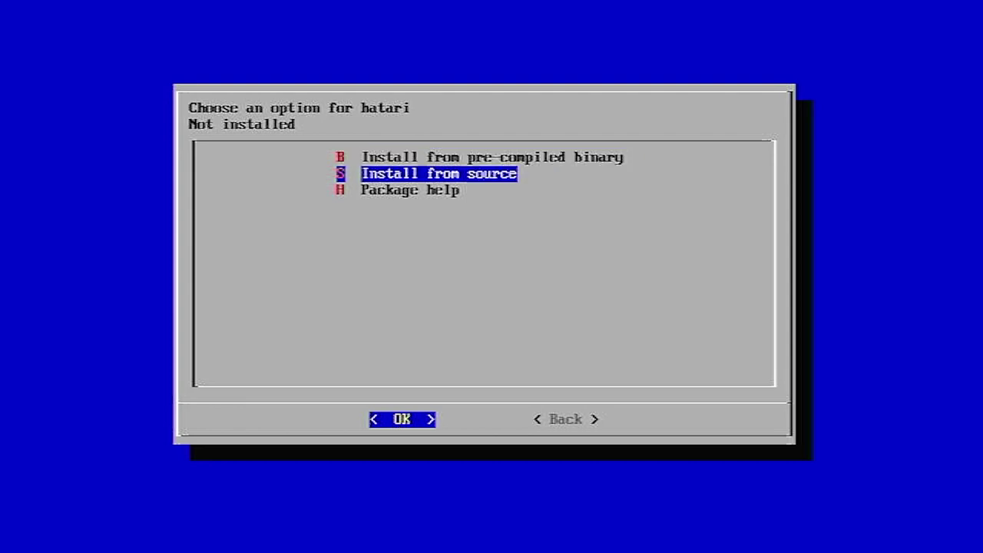
pyautogui.press('Return')
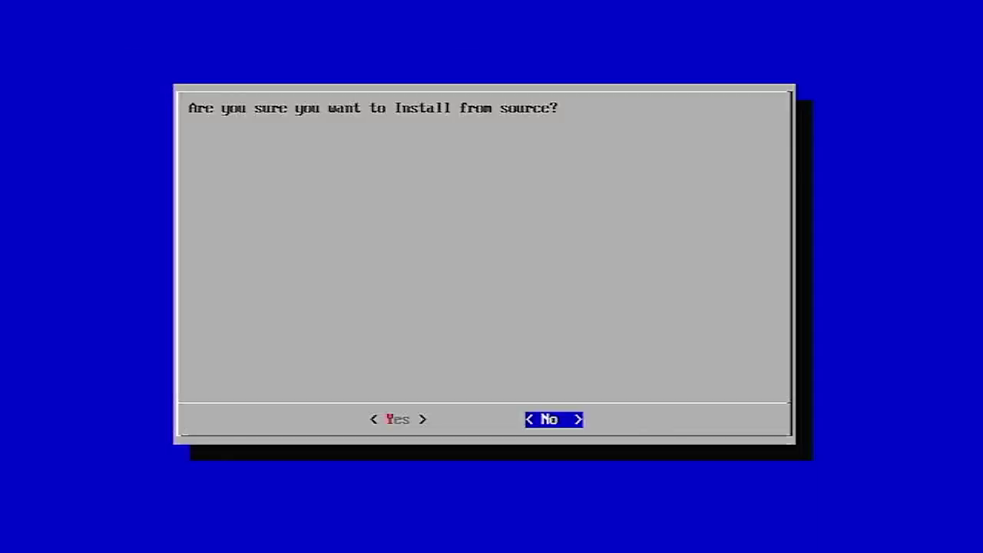
pyautogui.press('Left')
pyautogui.press('Return')
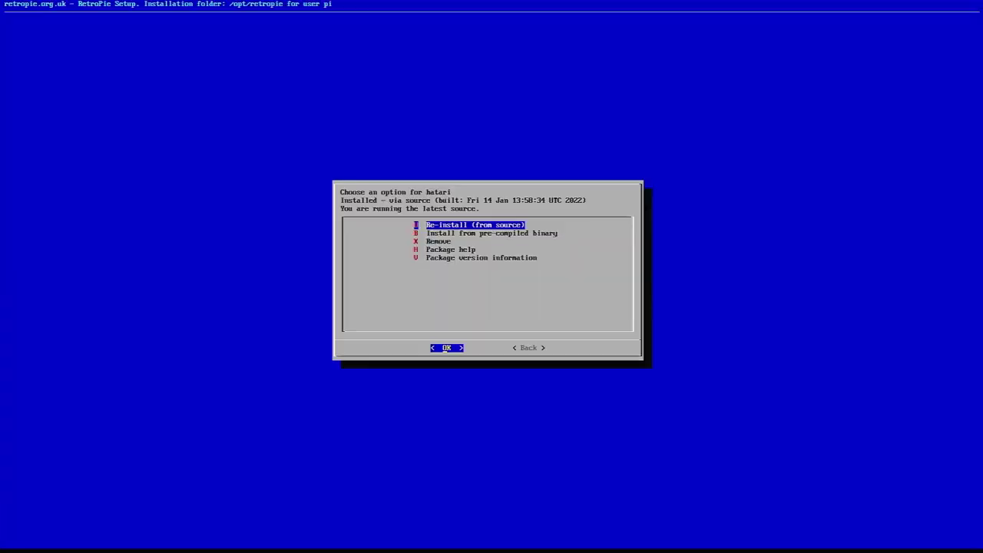
# Step: Go back from the hatari package options and leave the optional packages list
pyautogui.press('Right')
pyautogui.press('Return')
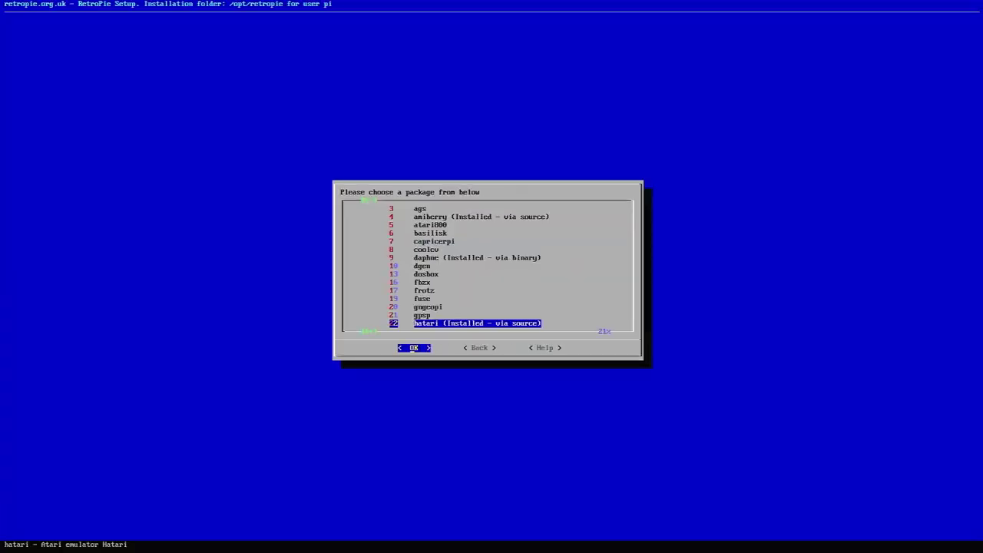
pyautogui.press('Up')
pyautogui.press('Right')
pyautogui.press('Return')
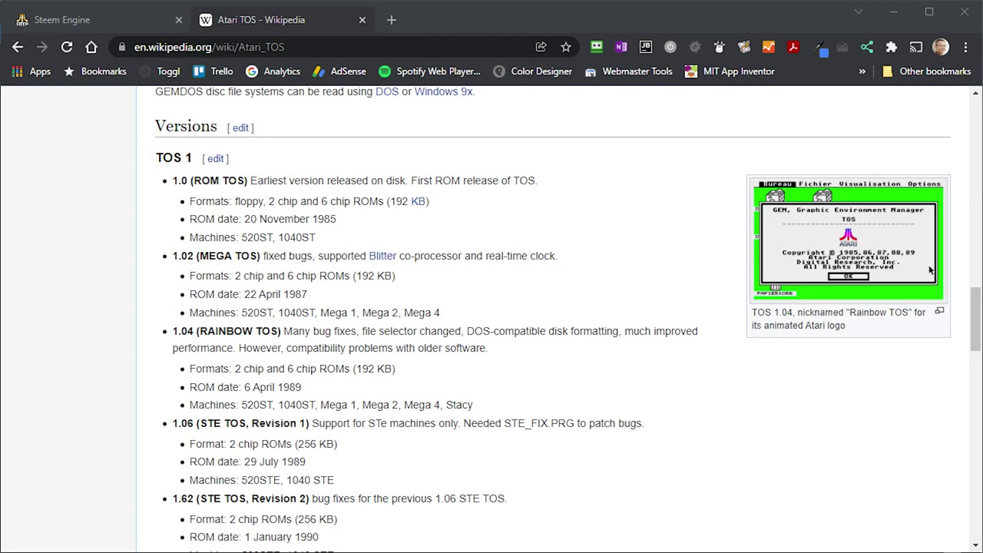
# Step: Switch to the browser and review the TOS versions 1 to 4 in the Atari TOS Wikipedia article
pyautogui.scroll(-3, 929, 270)
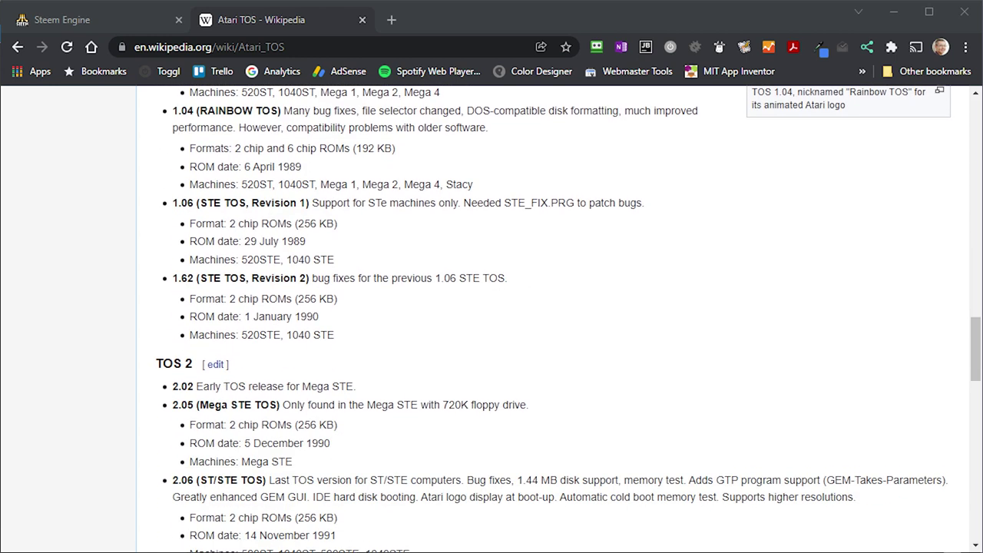
pyautogui.scroll(-2, 568, 318)
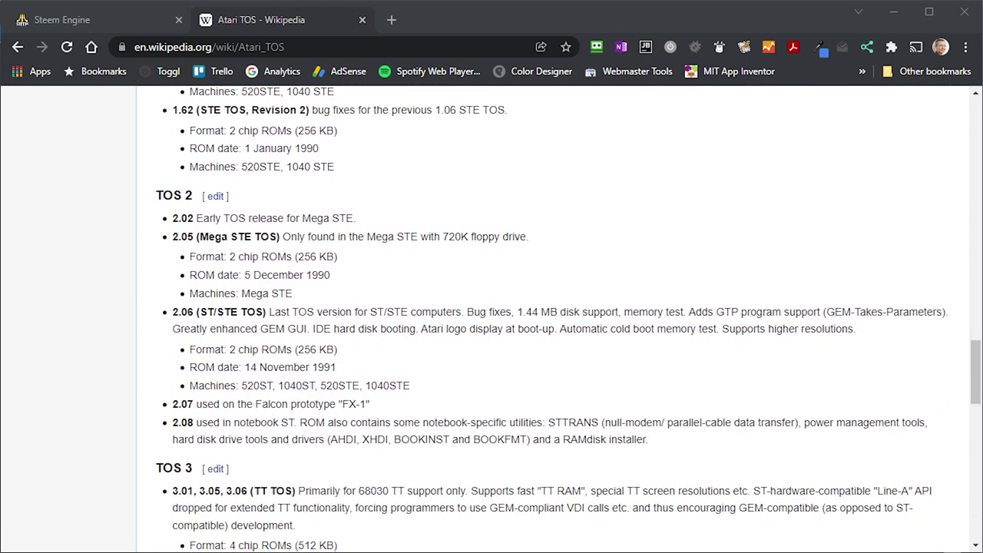
pyautogui.scroll(-3, 568, 321)
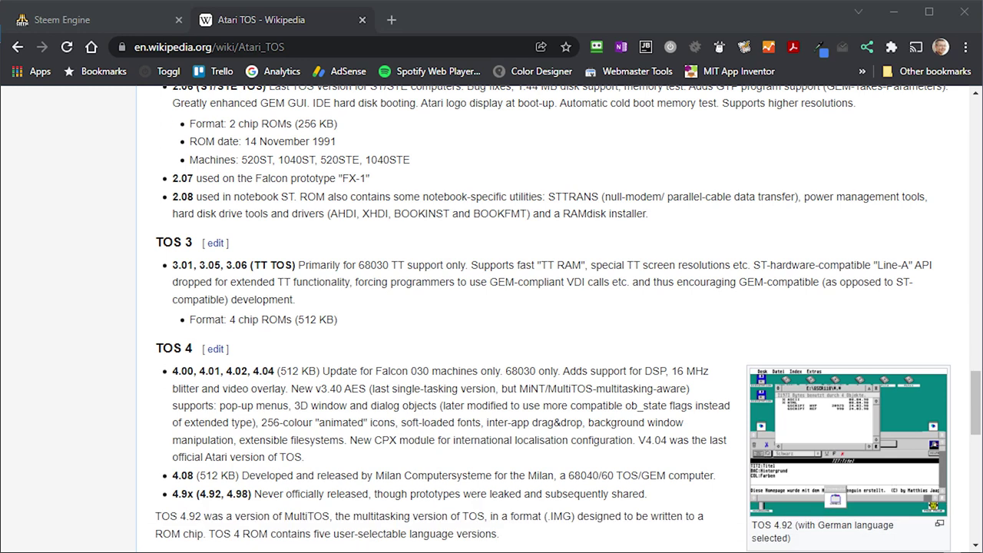
pyautogui.scroll(-2, 568, 319)
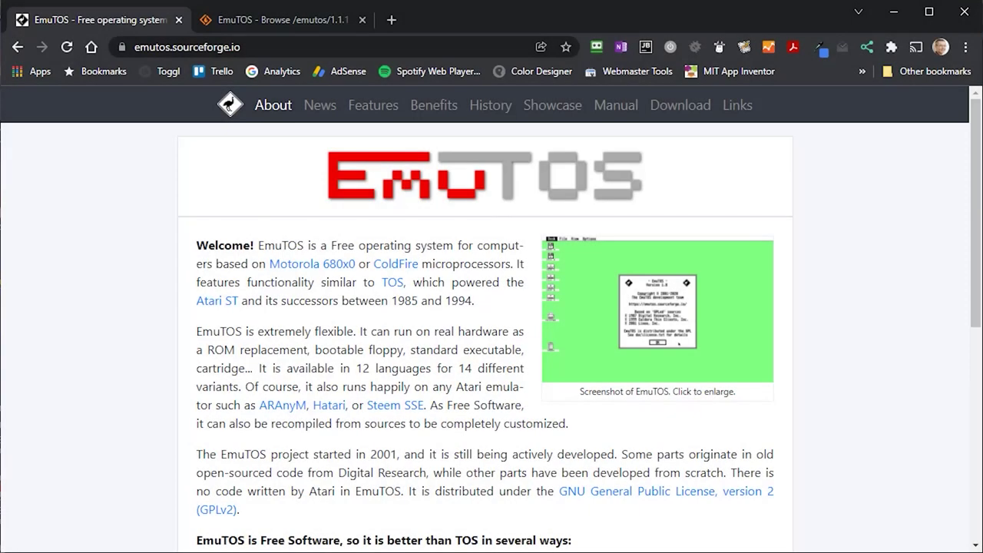
# Step: Open the download page of emutos.sourceforge.io and switch to the EmuTOS 1.1.1 file listing
pyautogui.click(273, 48)
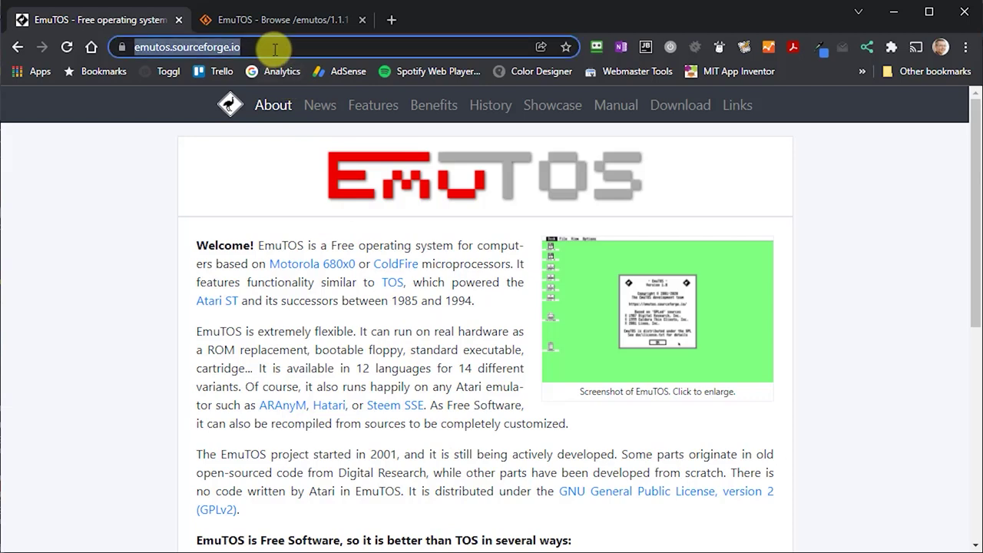
pyautogui.click(674, 112)
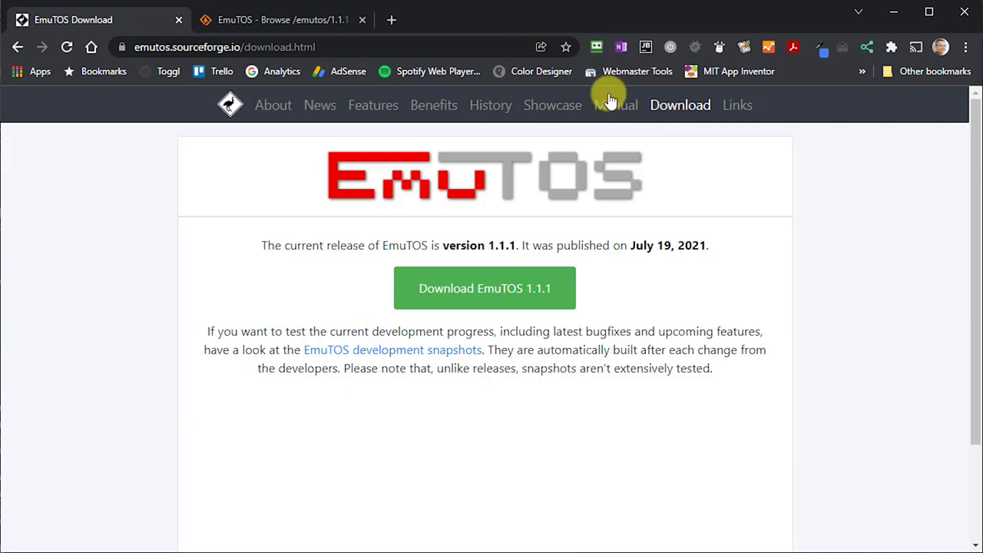
pyautogui.click(297, 21)
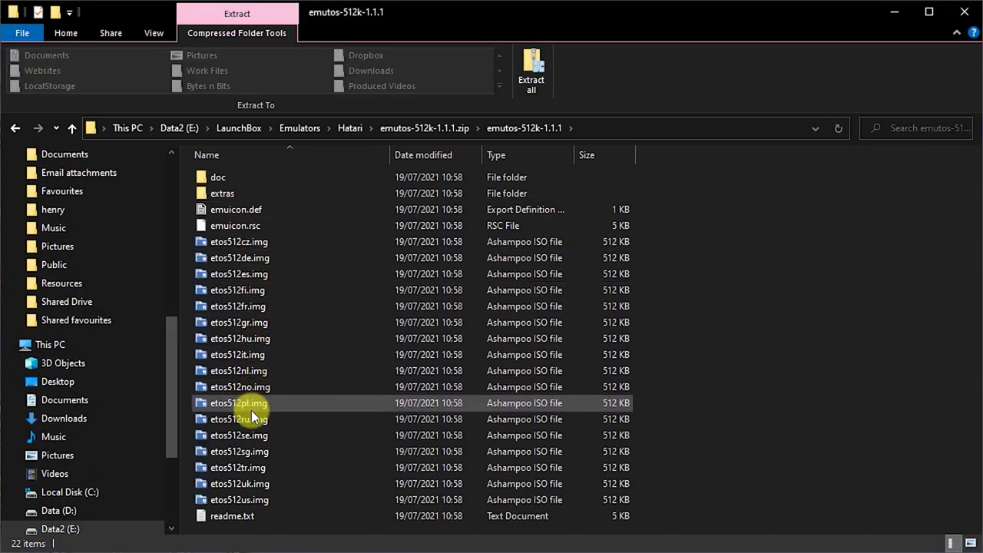
# Step: In File Explorer, extract etos512uk.img from the emutos-512k-1.1.1 archive and rename the copy in the bios folder to tos.img
pyautogui.click(241, 486)
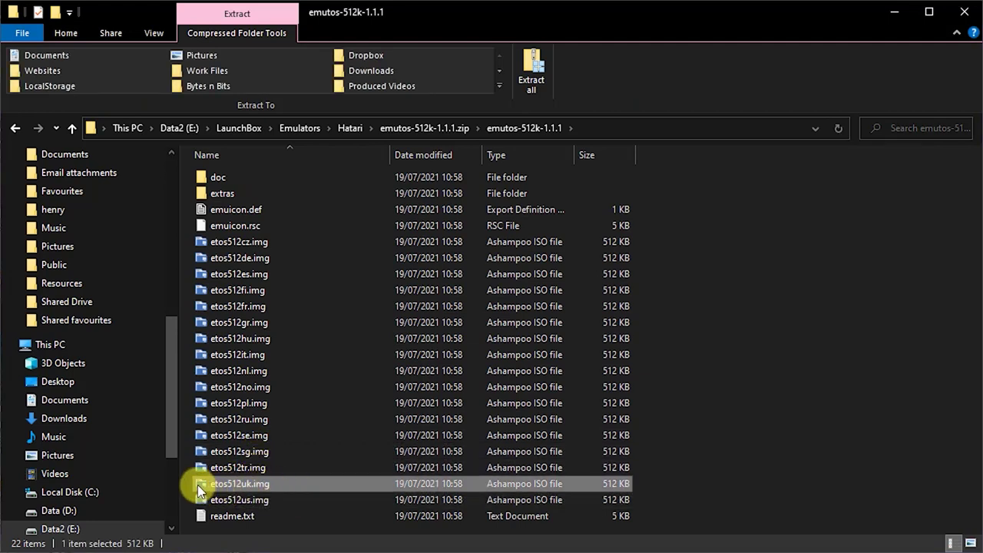
pyautogui.moveTo(200, 488); pyautogui.dragTo(347, 130)
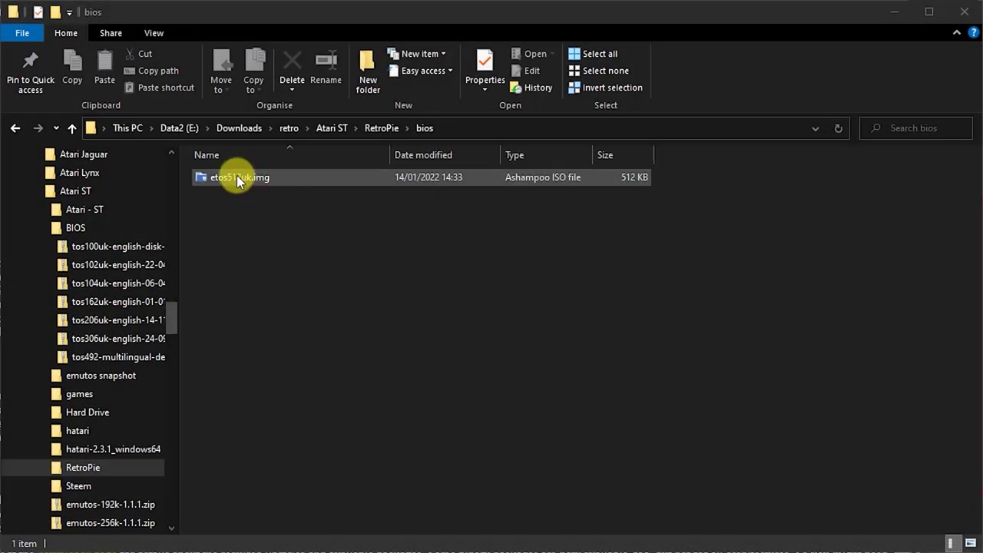
pyautogui.click(238, 179)
pyautogui.click(236, 178)
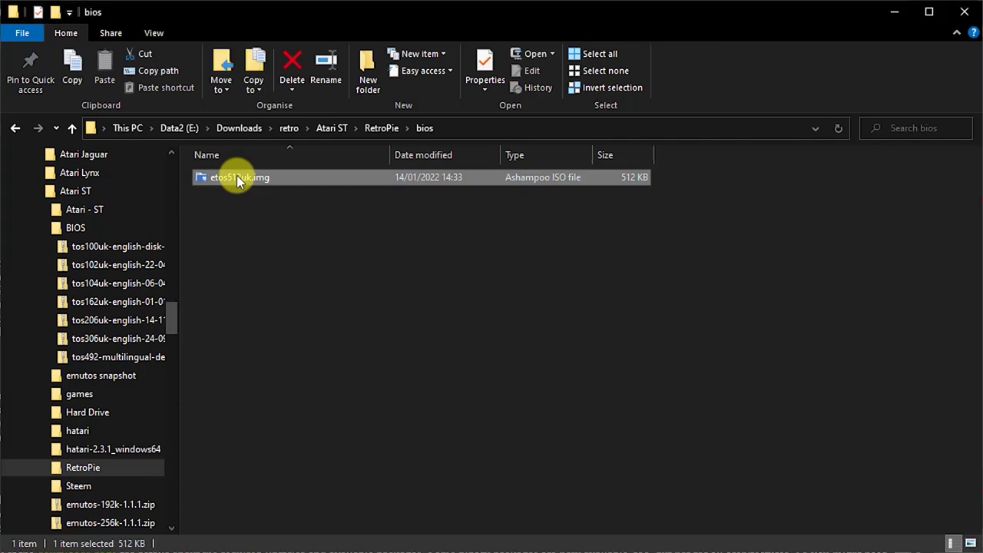
pyautogui.press('BackSpace')
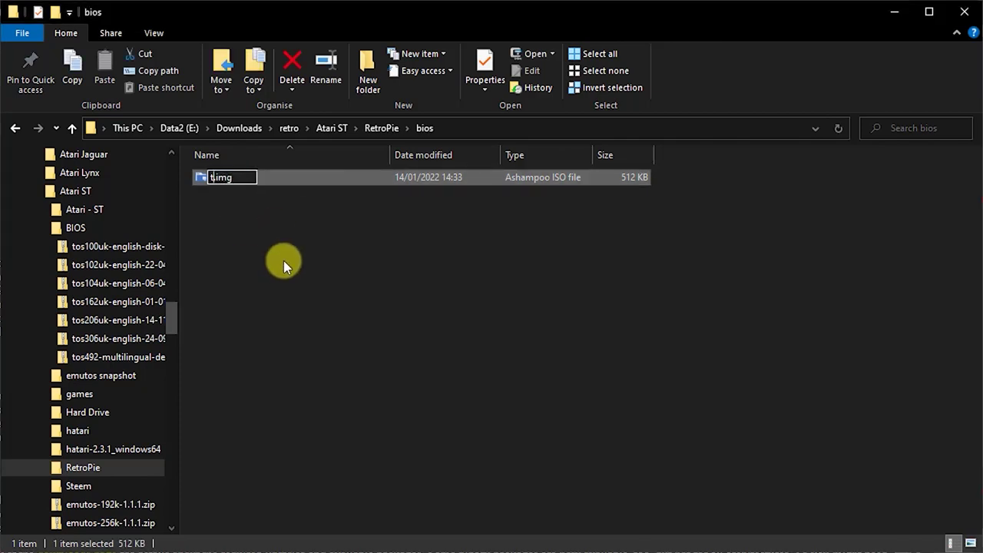
pyautogui.write('tos')
pyautogui.press('Return')
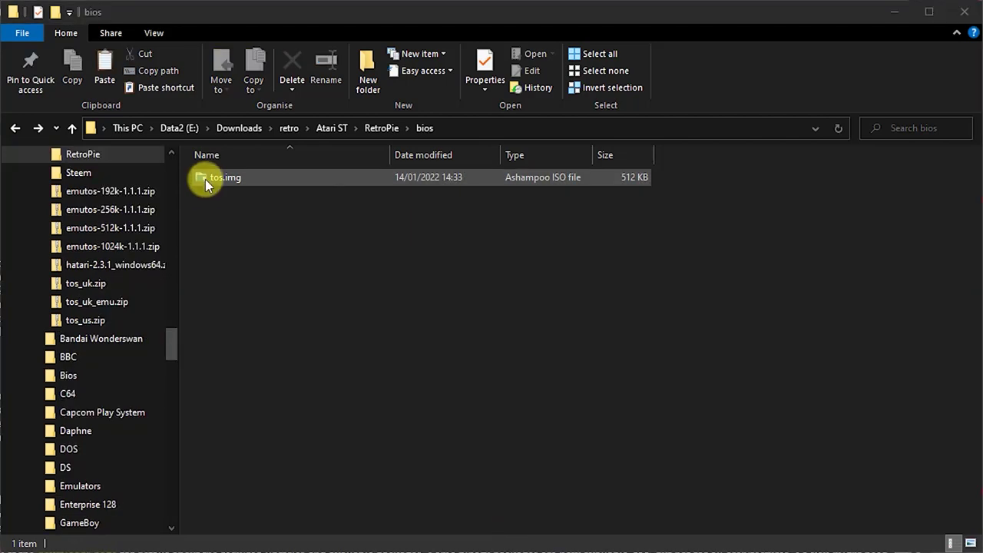
# Step: Open the network location \\retropie in File Explorer
pyautogui.click(471, 127)
pyautogui.write('\\\\retropie')
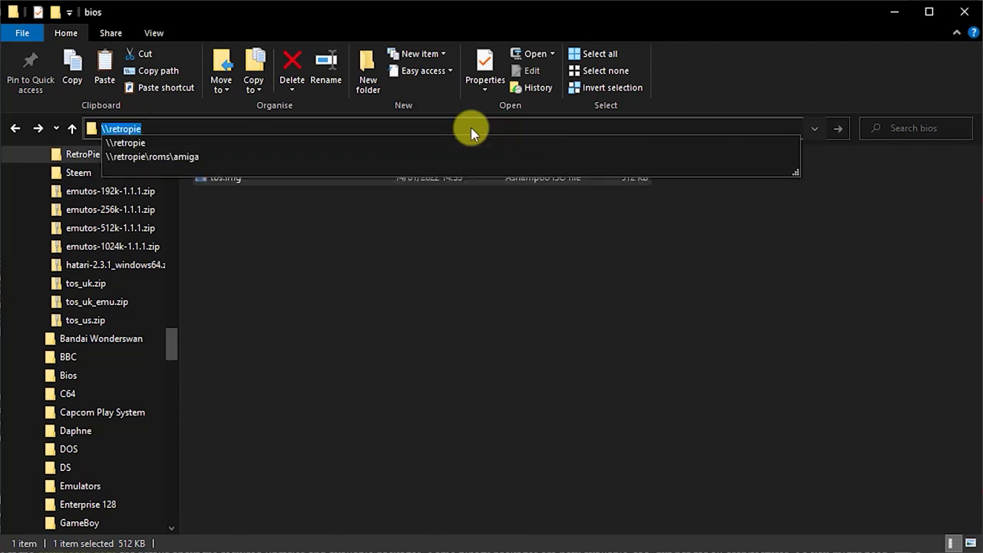
pyautogui.press('Return')
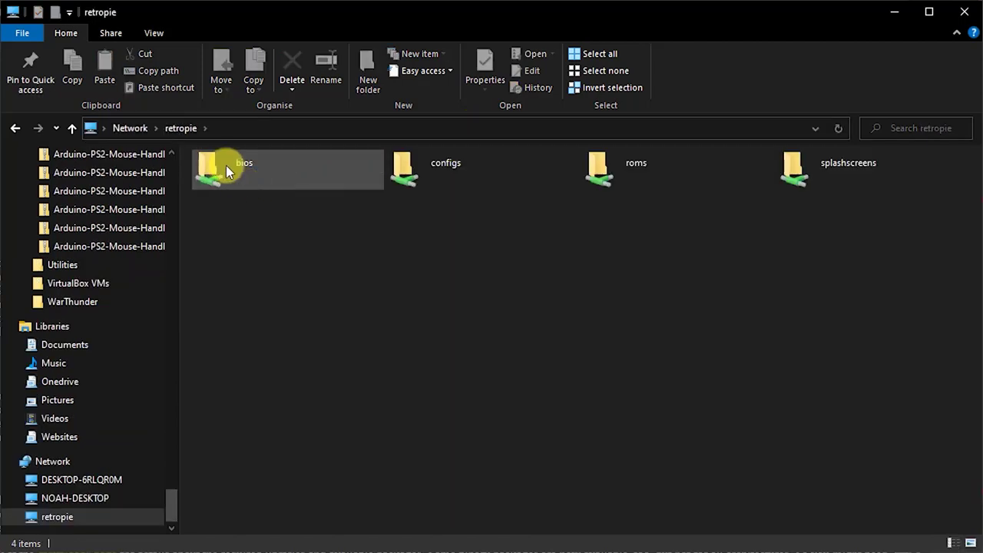
# Step: Paste the copied tos.img into the bios folder of the retropie network share
pyautogui.doubleClick(226, 165)
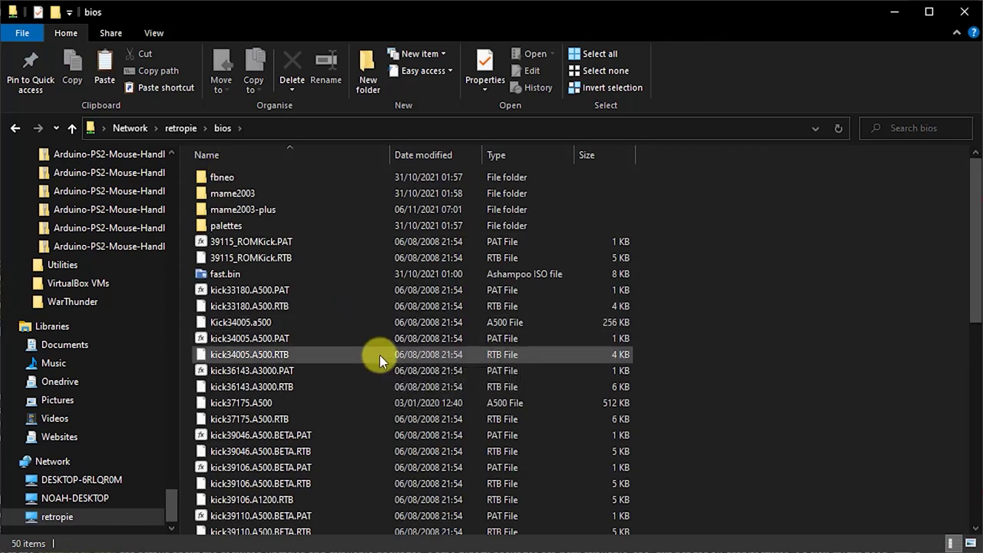
pyautogui.hotkey('ctrl', 'v')
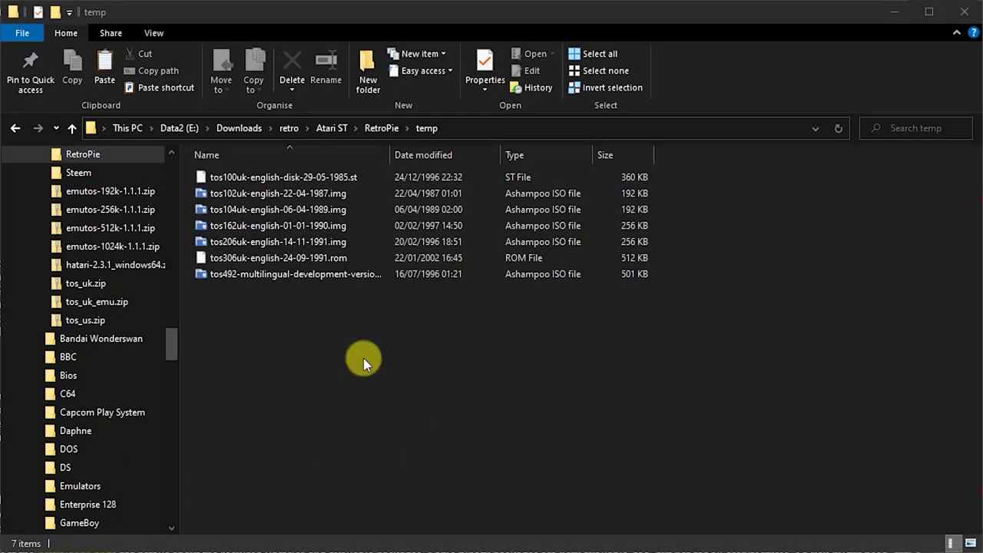
# Step: Copy all the TOS images from the temp folder into the bios folder on \\retropie
pyautogui.moveTo(364, 357); pyautogui.dragTo(252, 179)
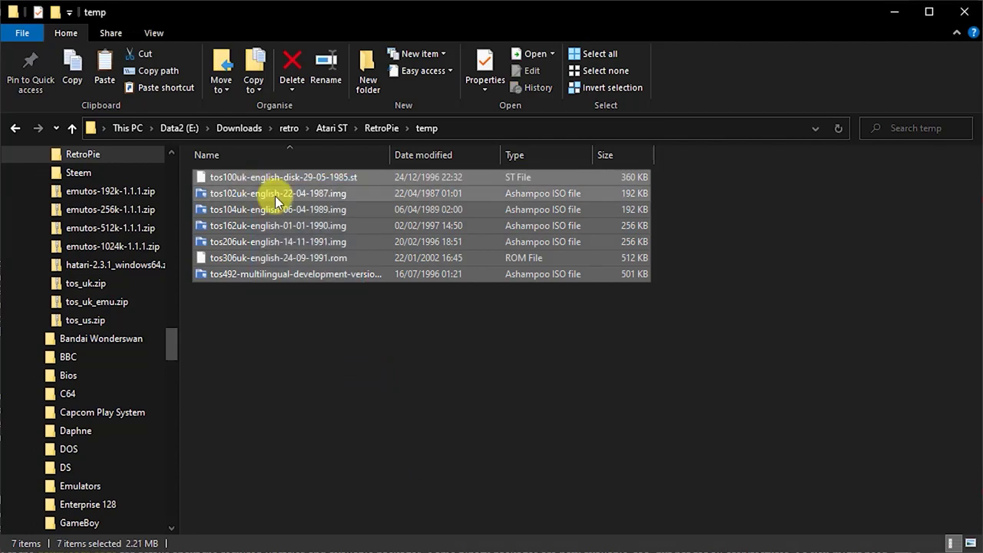
pyautogui.click(477, 127)
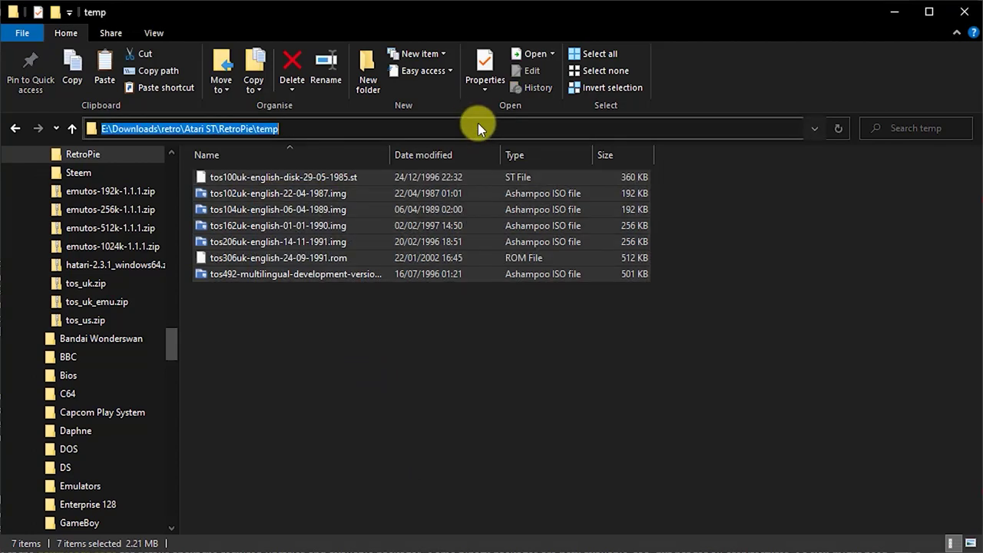
pyautogui.write('\\\\retropie')
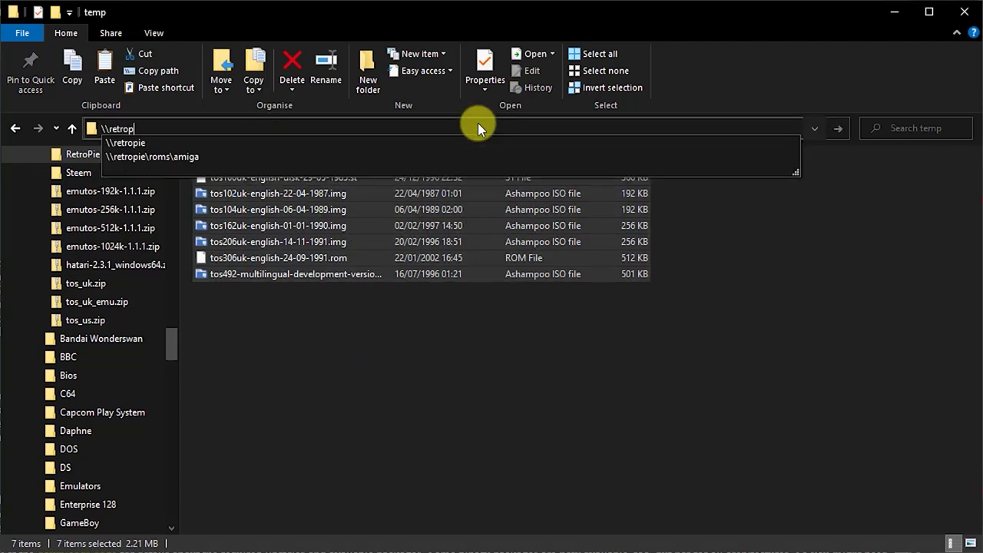
pyautogui.press('Return')
pyautogui.doubleClick(237, 168)
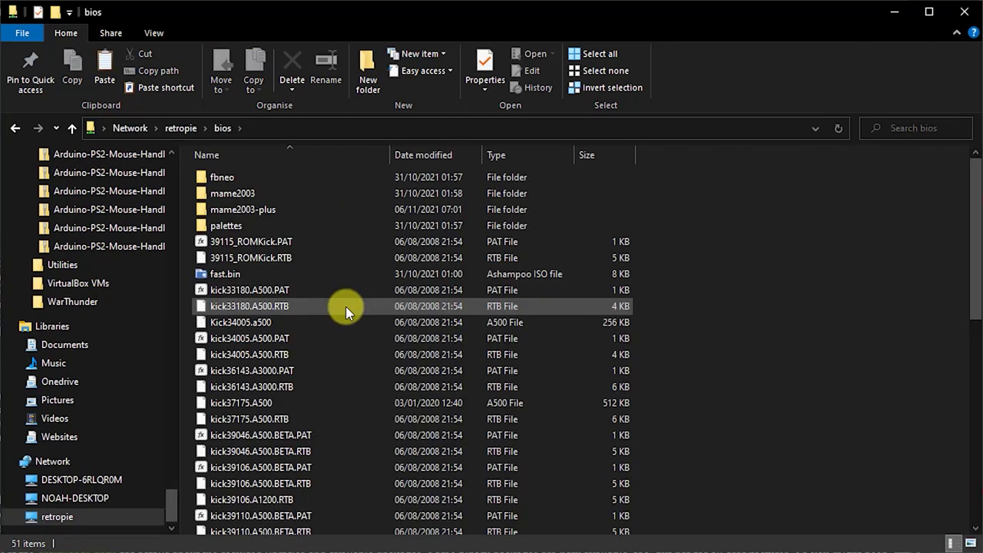
pyautogui.hotkey('ctrl', 'v')
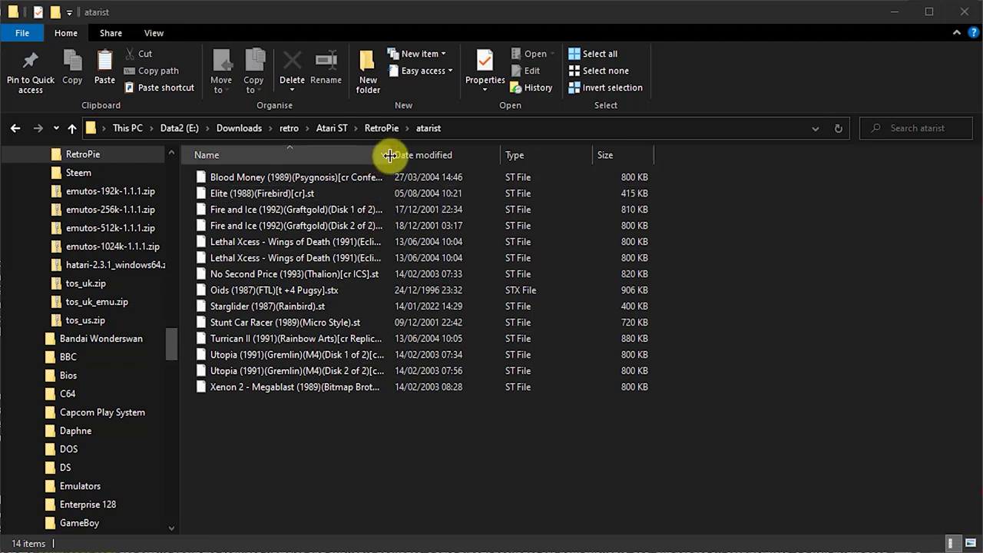
# Step: Widen the Name column and copy all game disk images from the local atarist folder to the matching roms subfolder on \\retropie
pyautogui.moveTo(389, 154); pyautogui.dragTo(556, 158)
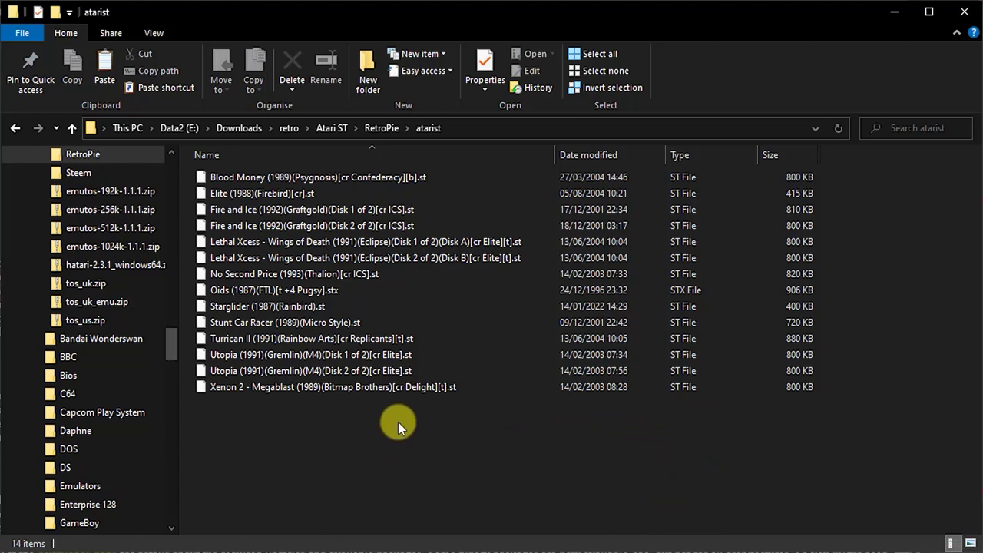
pyautogui.moveTo(398, 421); pyautogui.dragTo(247, 172)
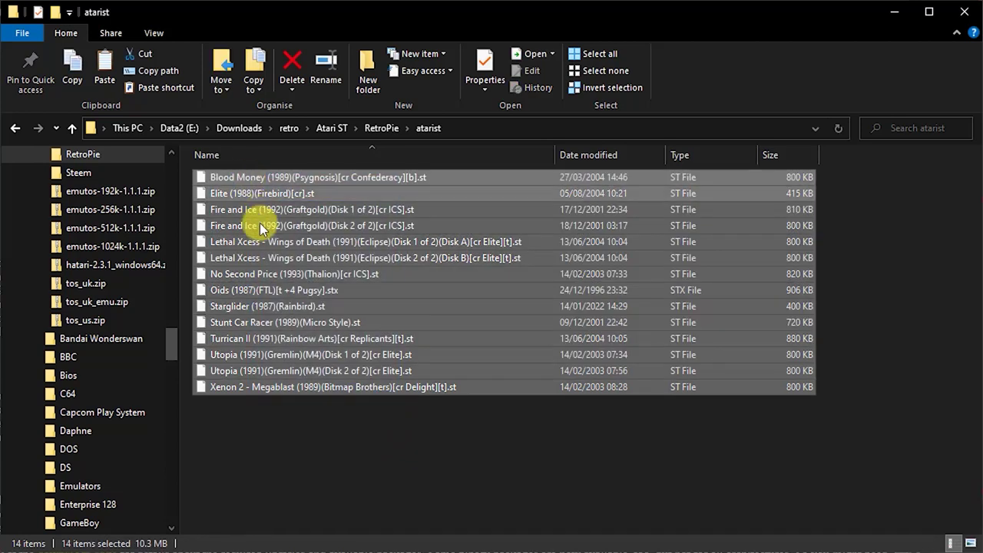
pyautogui.click(505, 134)
pyautogui.write('\\\\retropie')
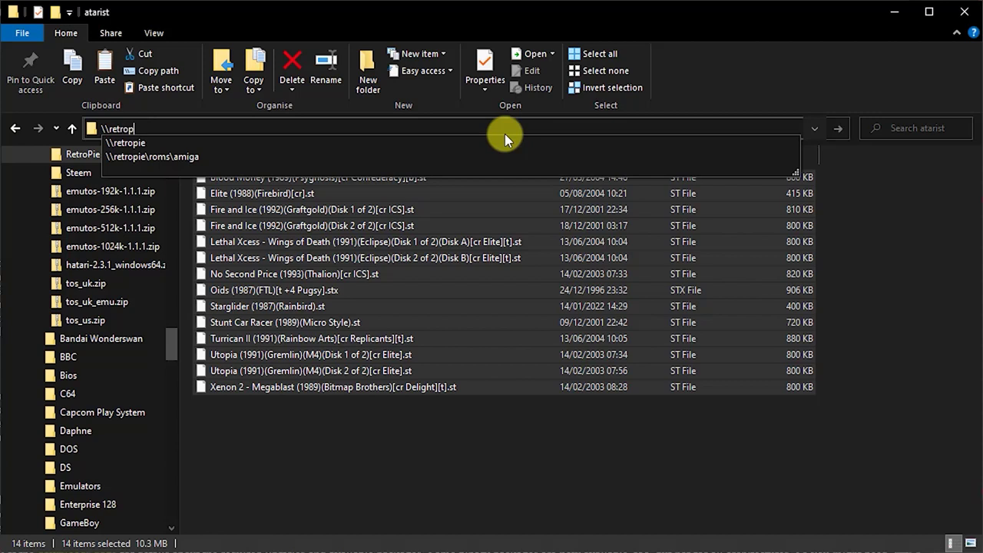
pyautogui.press('Return')
pyautogui.doubleClick(607, 159)
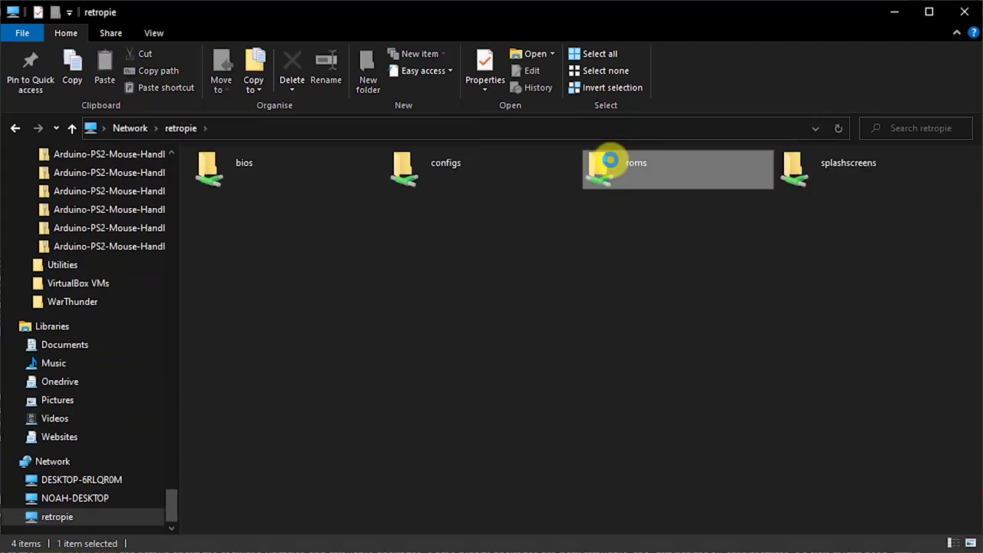
pyautogui.doubleClick(223, 303)
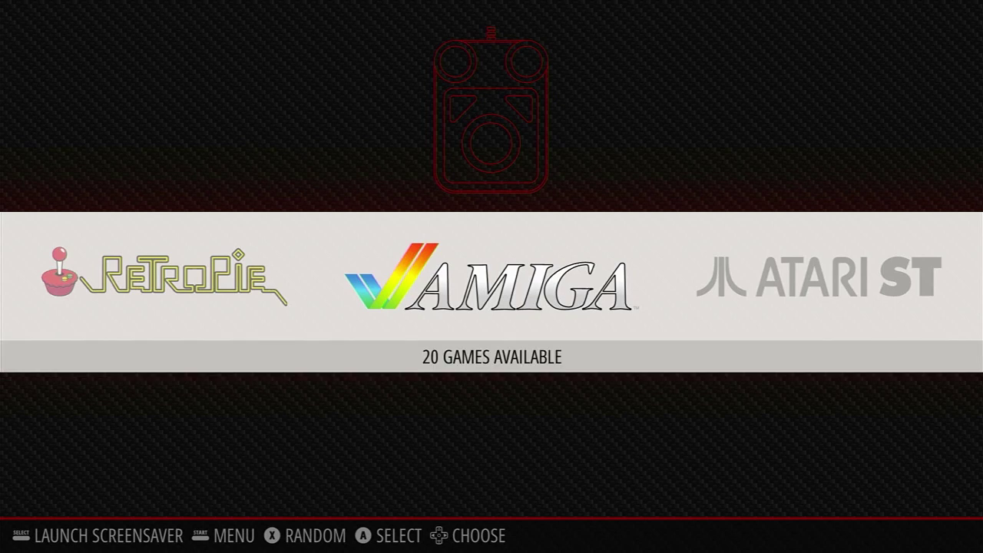
# Step: Switch to EmulationStation on the RetroPie and launch Blood Money (1989) from the Atari ST game list
pyautogui.press('Right')
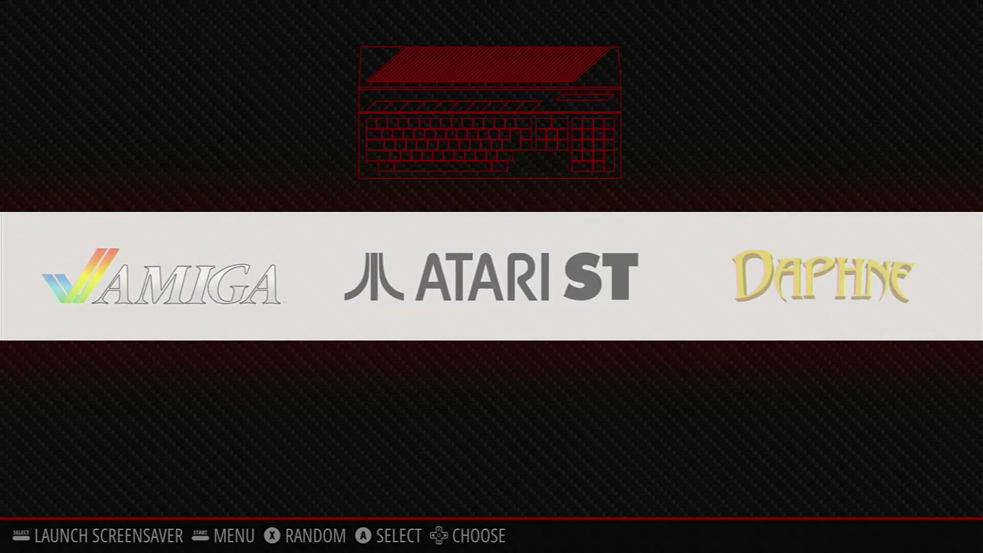
pyautogui.press('Return')
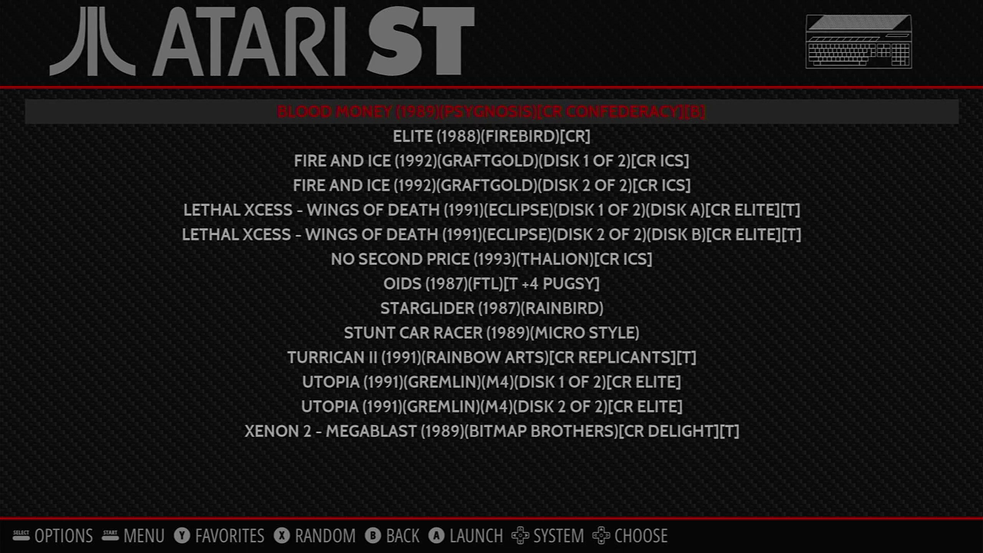
pyautogui.press('Return')
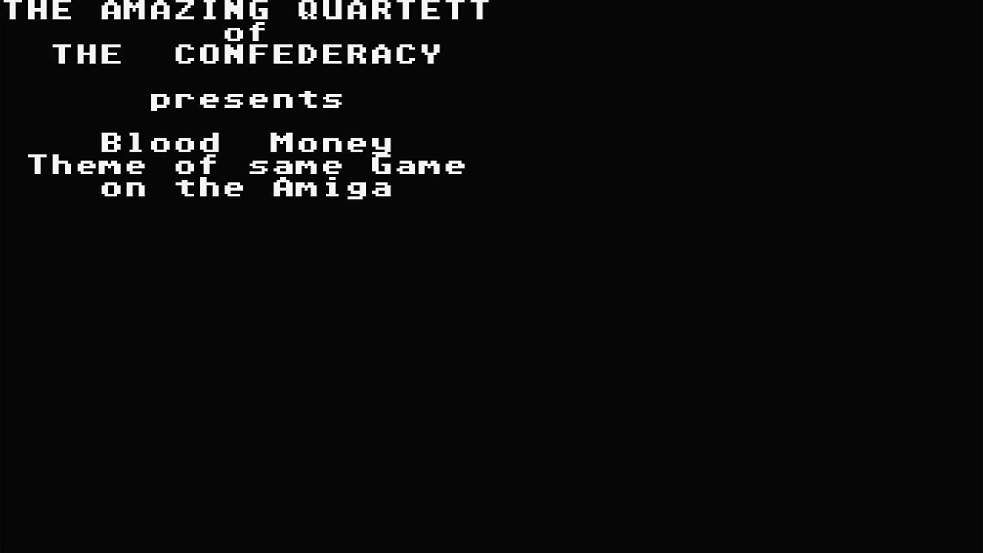
# Step: Open the Hatari main menu and review the System options for machine type and video timing
pyautogui.press('F12')
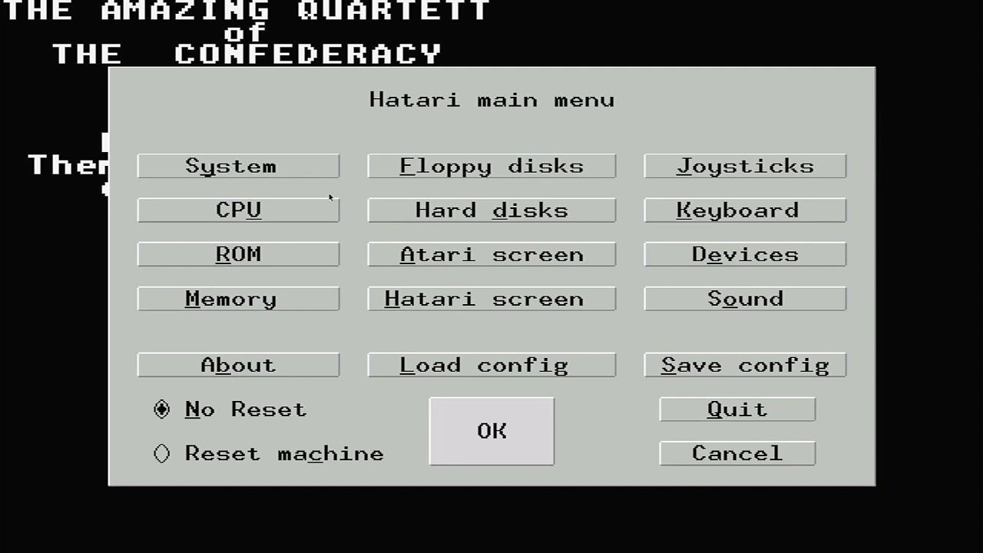
pyautogui.click(278, 167)
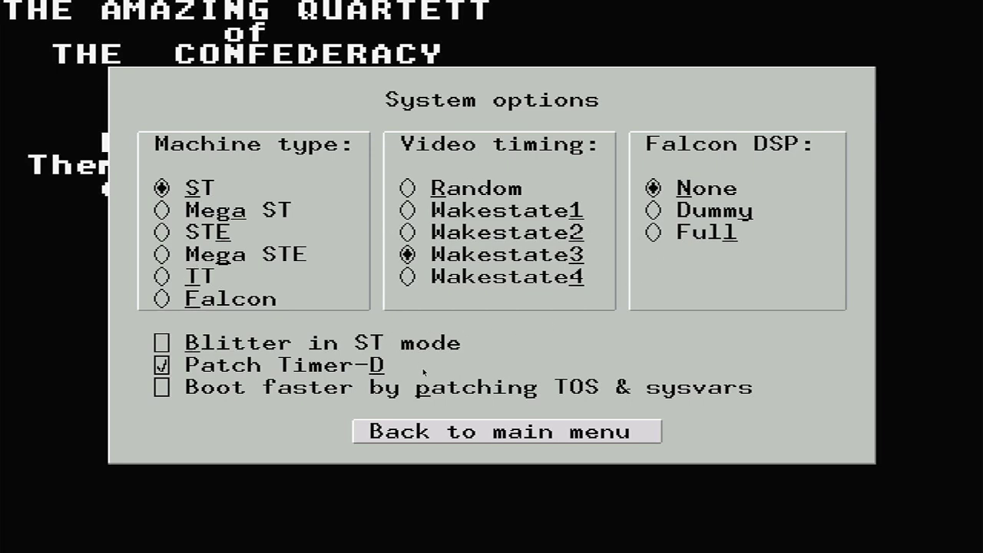
pyautogui.click(482, 439)
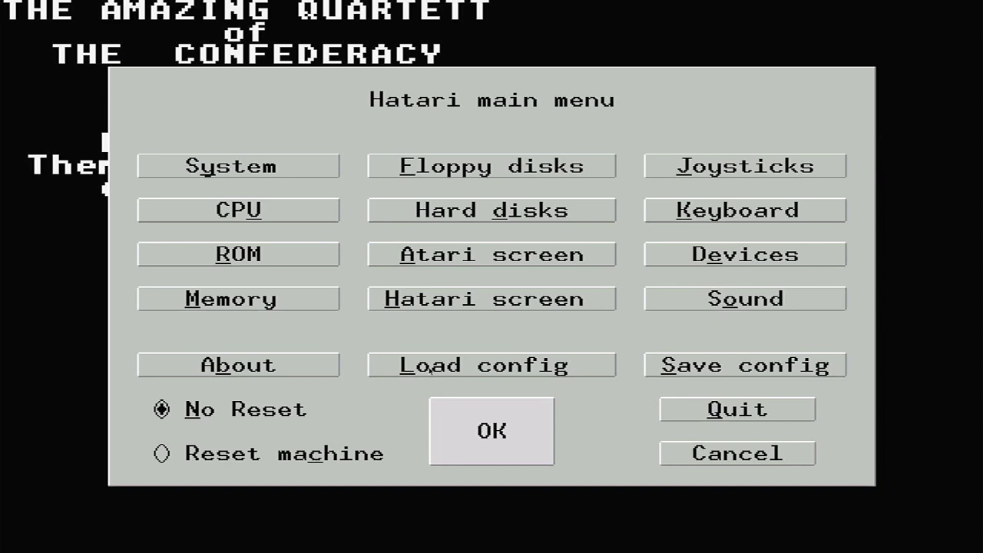
# Step: Try the 68020 CPU type and a 32 MHz clock in the CPU options, restoring 68000 and 8 MHz
pyautogui.click(238, 209)
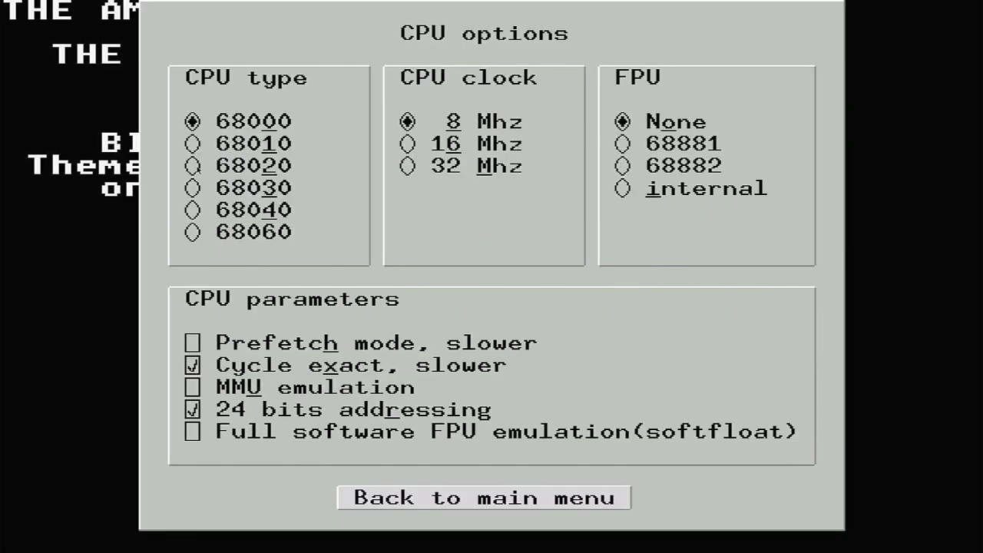
pyautogui.click(192, 165)
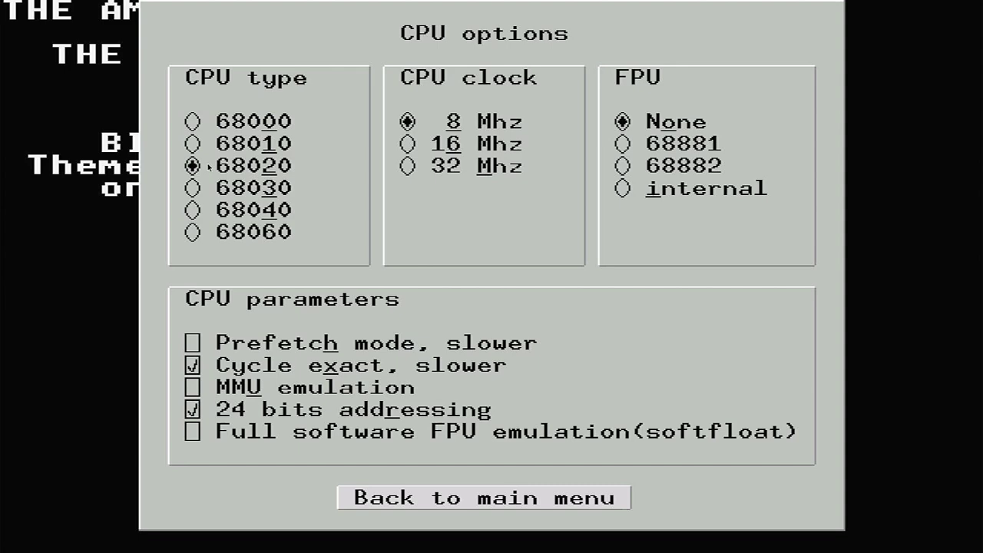
pyautogui.click(193, 120)
pyautogui.click(408, 168)
pyautogui.click(408, 122)
pyautogui.click(453, 498)
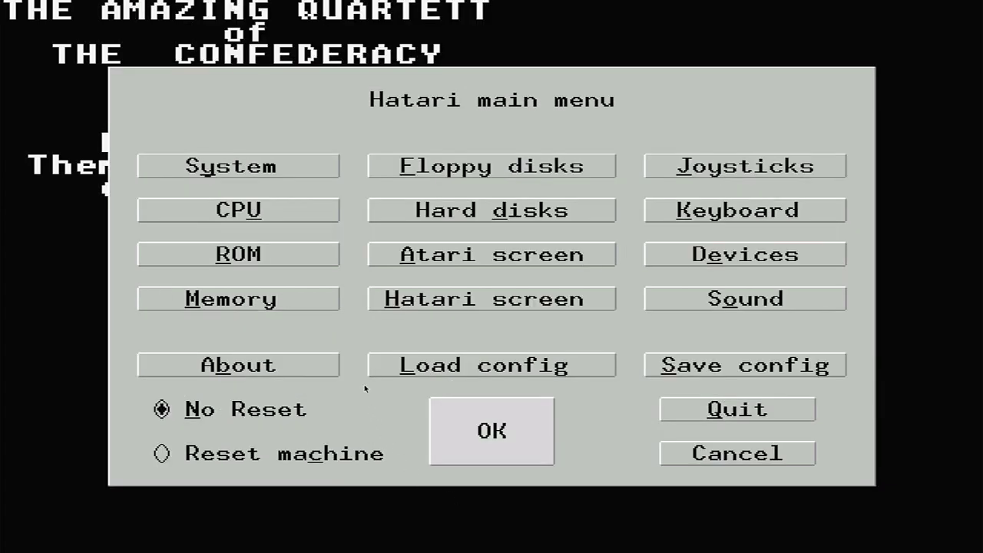
# Step: Review the TOS image choice in the ROM setup and the ST-RAM size in the memory setup without changing them
pyautogui.click(272, 258)
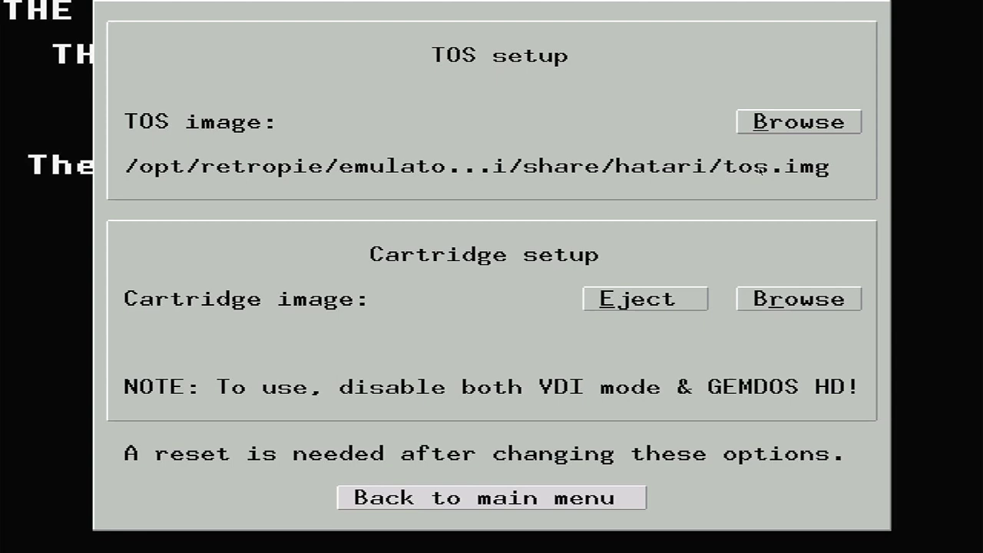
pyautogui.click(779, 125)
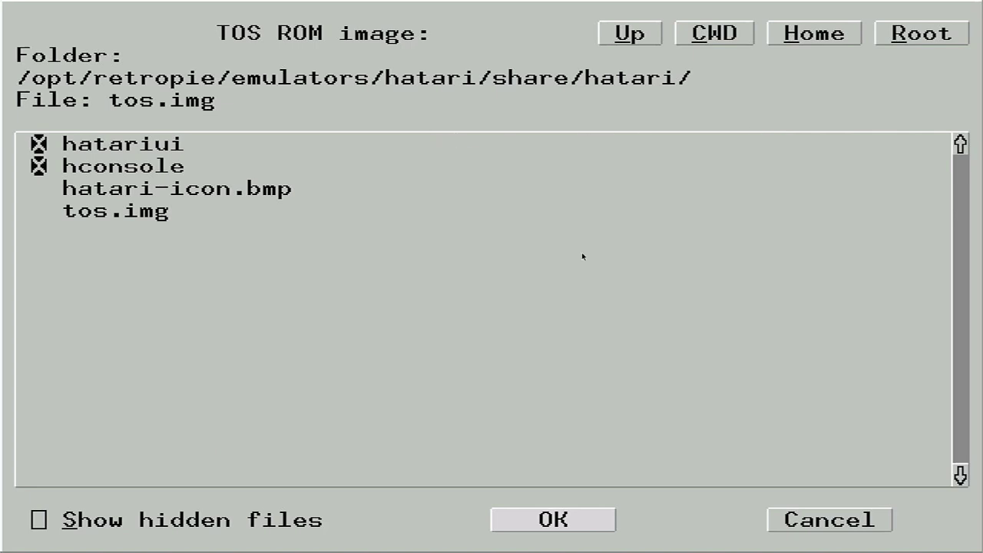
pyautogui.click(820, 517)
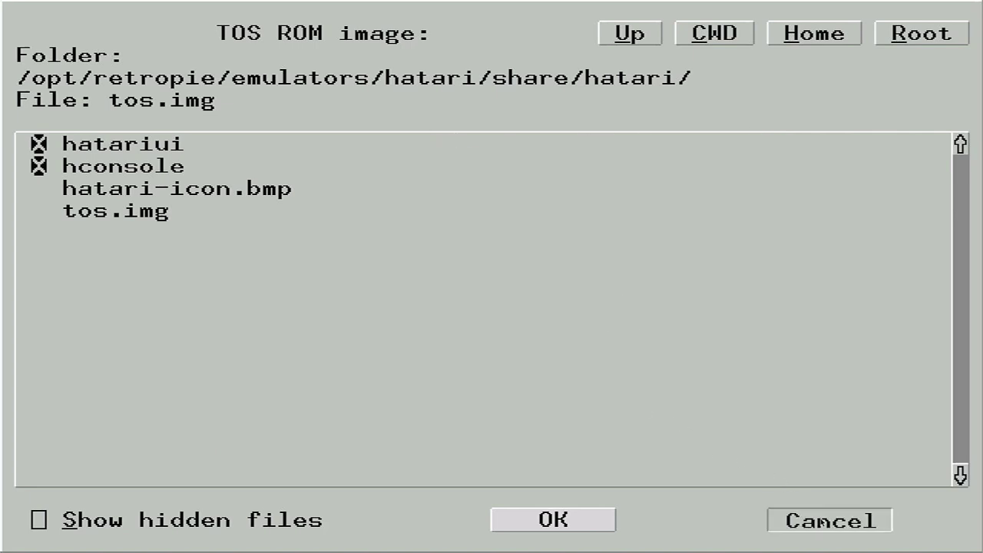
pyautogui.click(574, 499)
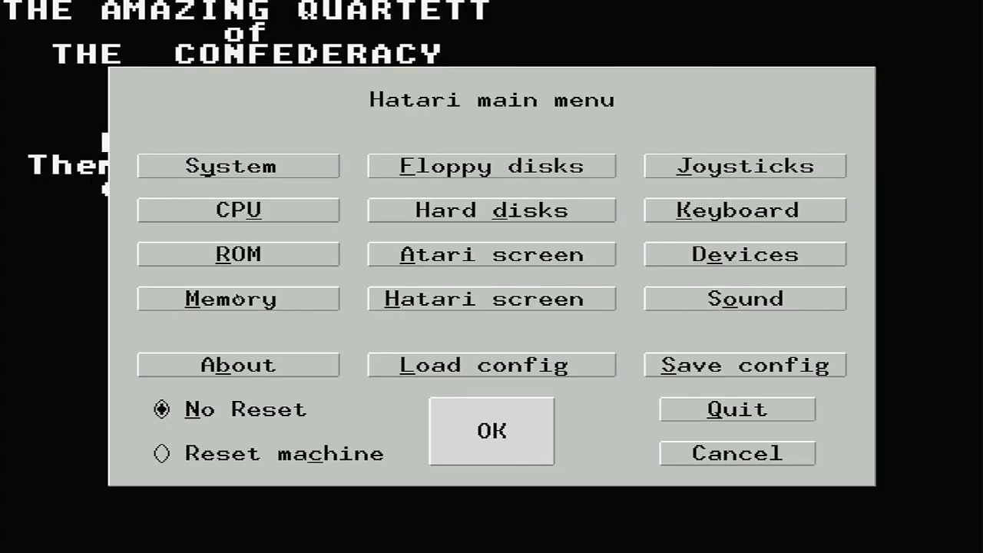
pyautogui.click(237, 297)
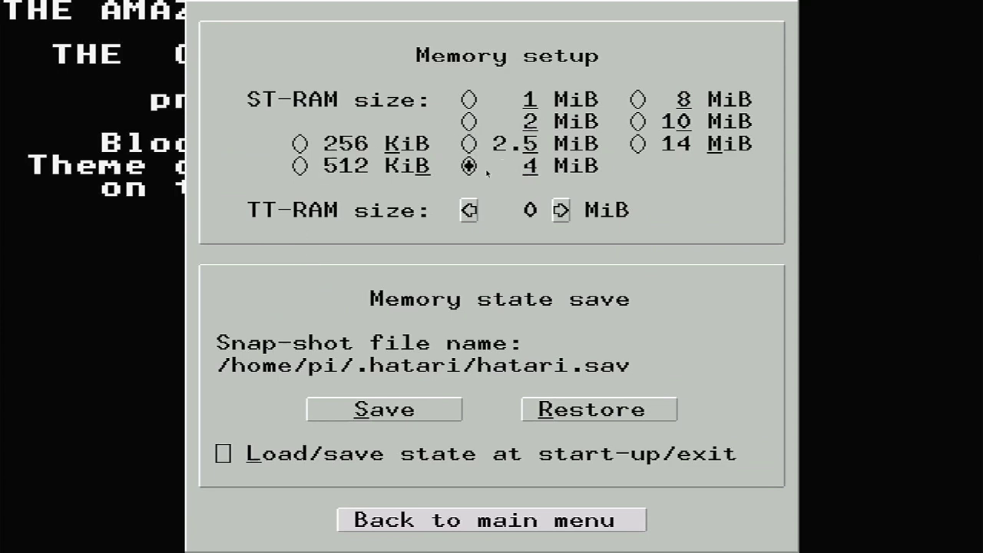
pyautogui.click(486, 522)
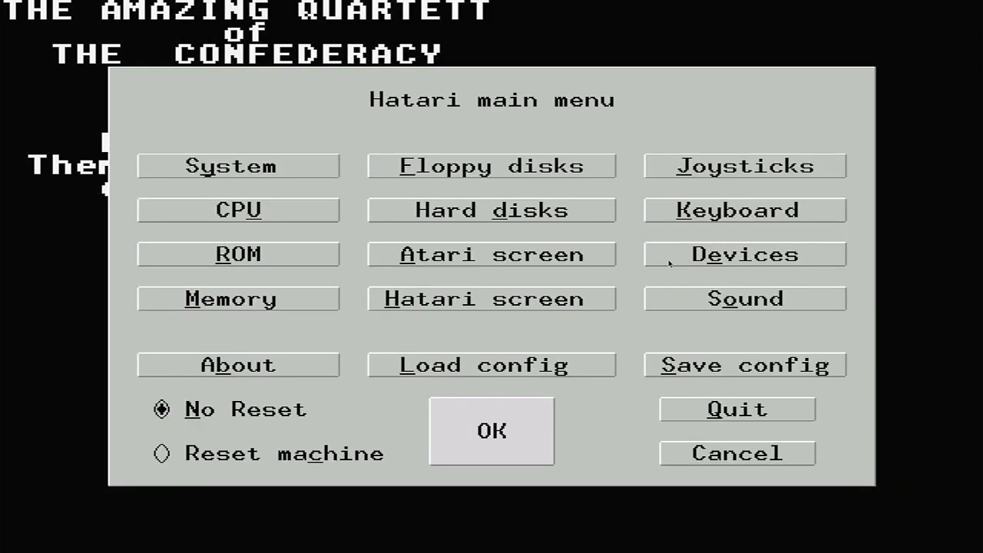
# Step: Try keyboard control for ST Joystick 1, restore the real joystick, and view the preceding joystick's setup
pyautogui.click(736, 169)
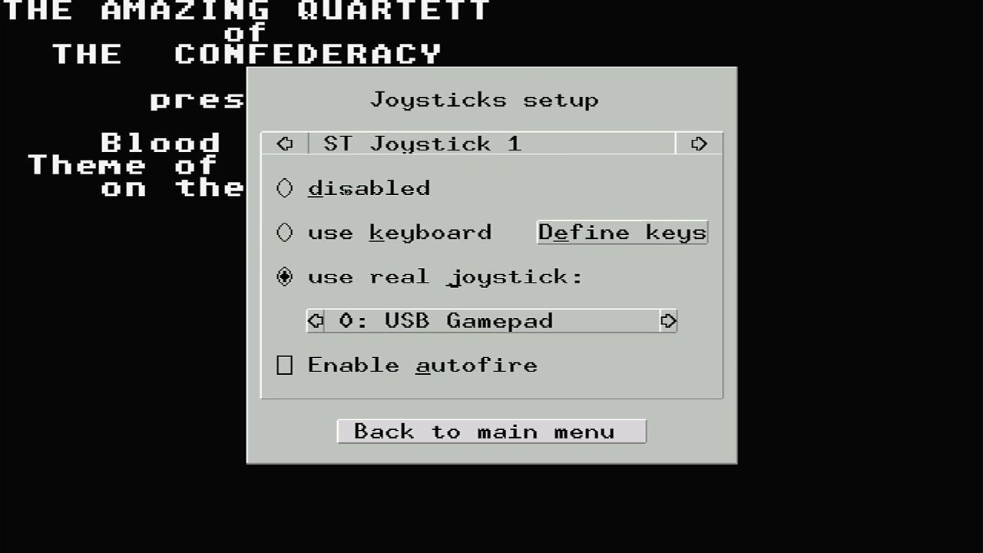
pyautogui.click(285, 234)
pyautogui.click(285, 279)
pyautogui.click(285, 145)
pyautogui.click(463, 432)
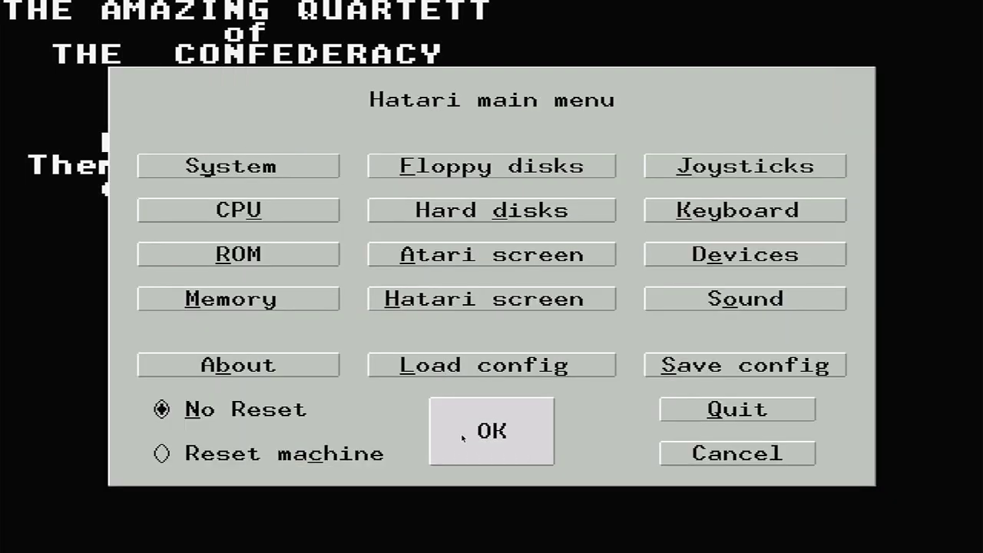
# Step: Review the Hatari screen options for frame skip, indicators and GPU scaling
pyautogui.click(469, 299)
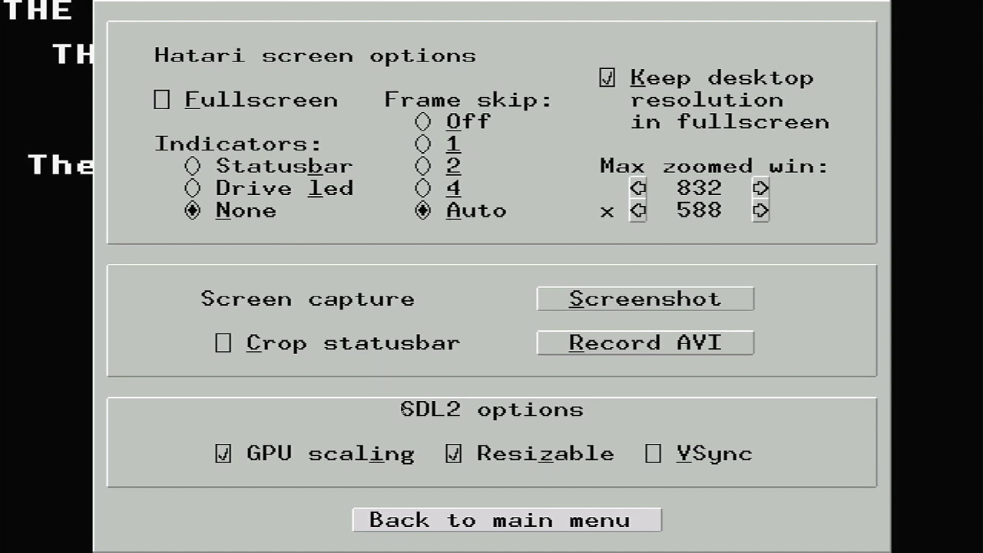
pyautogui.click(472, 524)
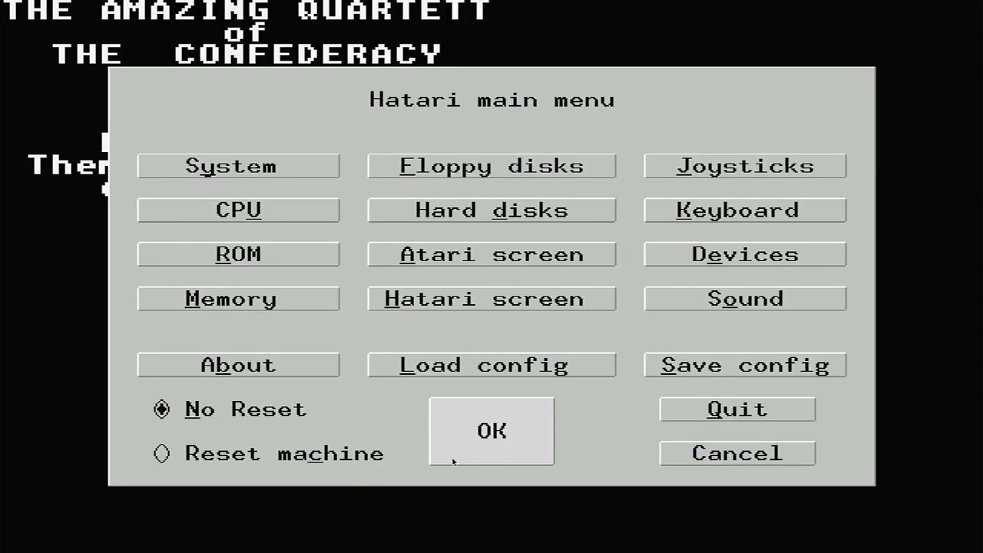
# Step: Eject the disk from floppy drive A and set the default floppy images directory to /home/pi/RetroPie/roms/atarist
pyautogui.click(489, 167)
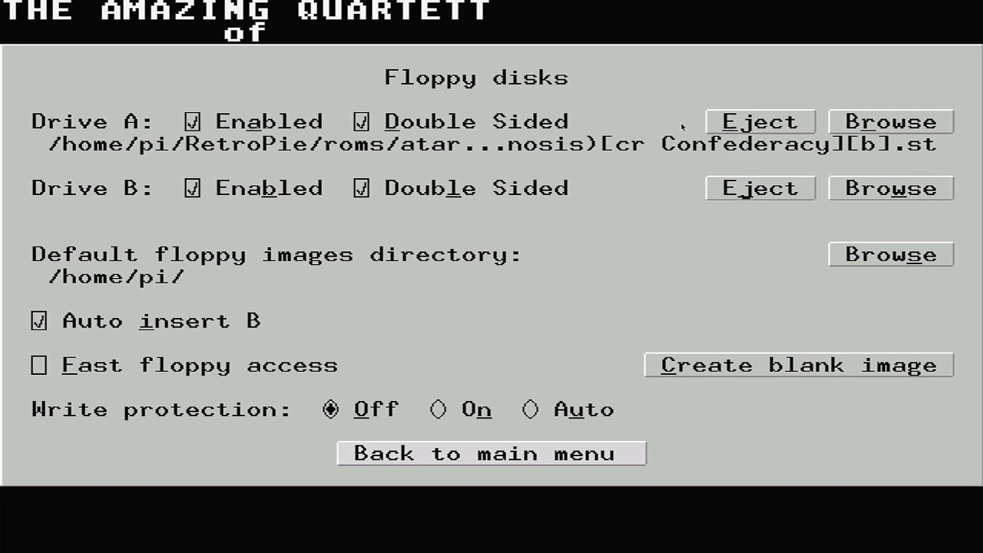
pyautogui.click(750, 128)
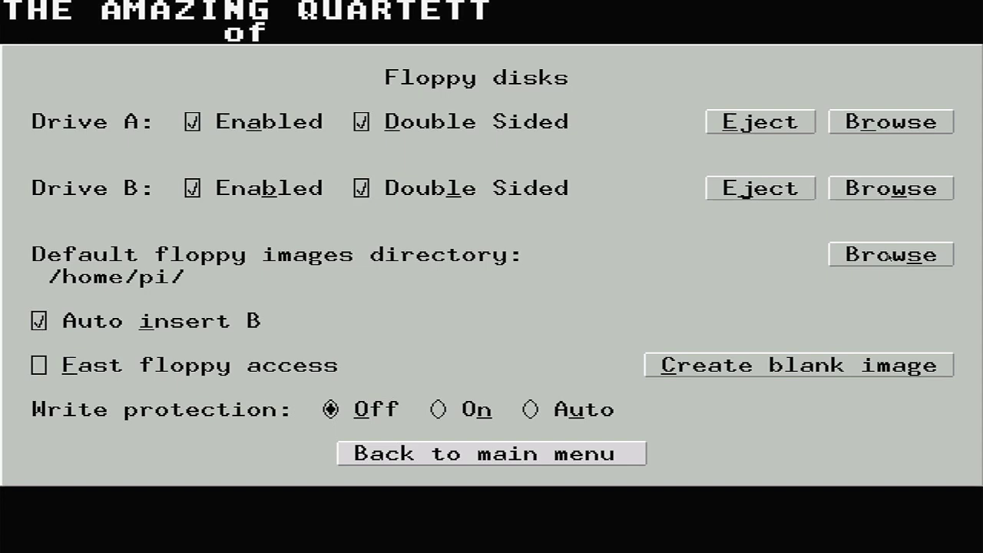
pyautogui.click(888, 256)
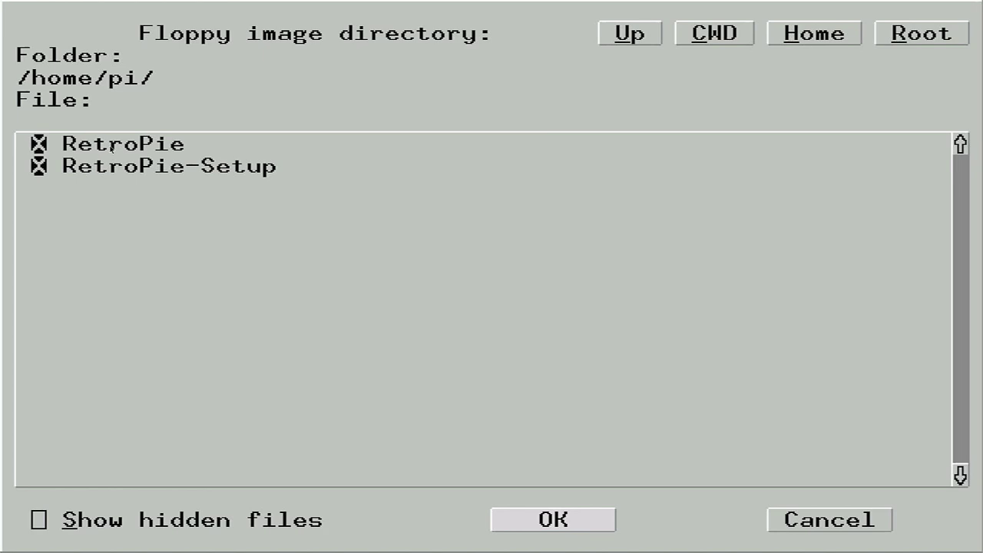
pyautogui.click(111, 149)
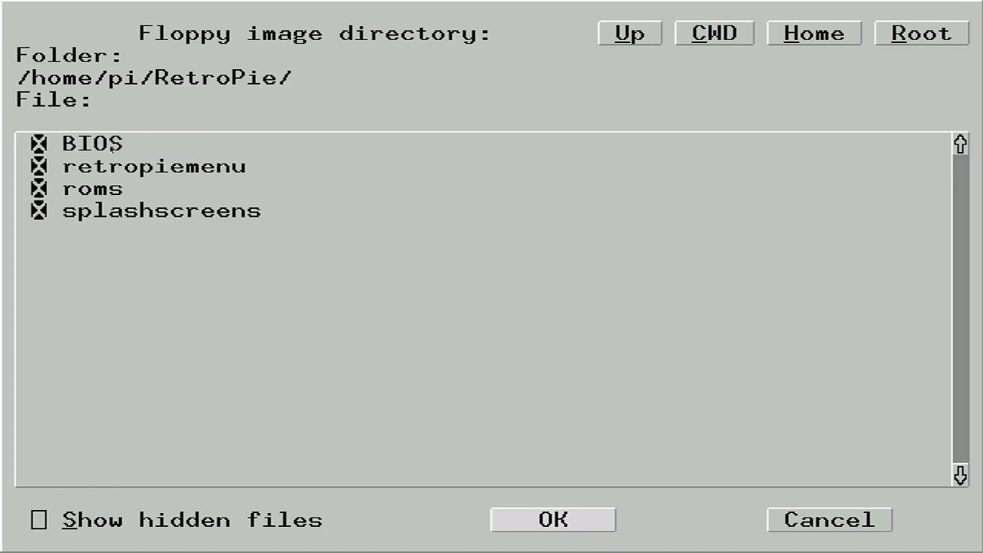
pyautogui.click(98, 189)
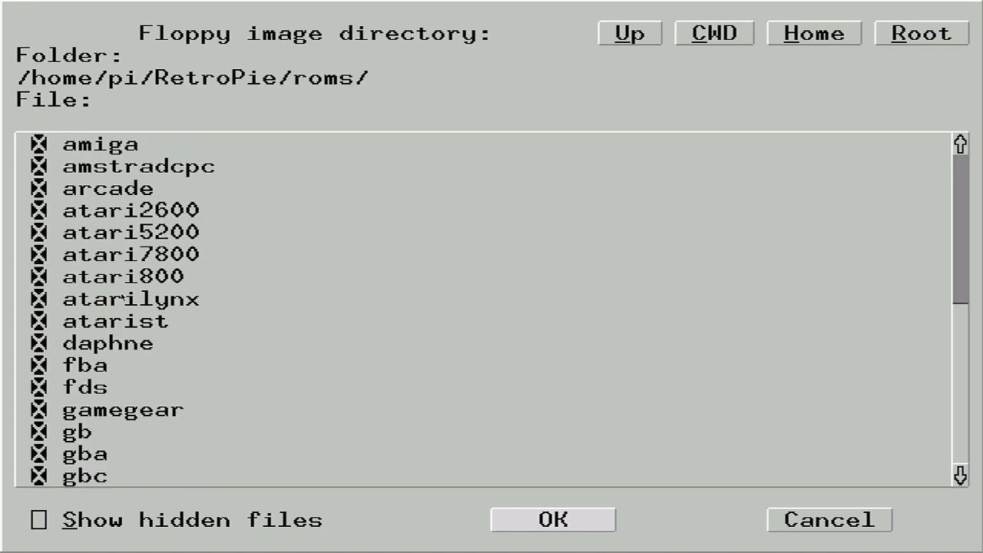
pyautogui.click(104, 323)
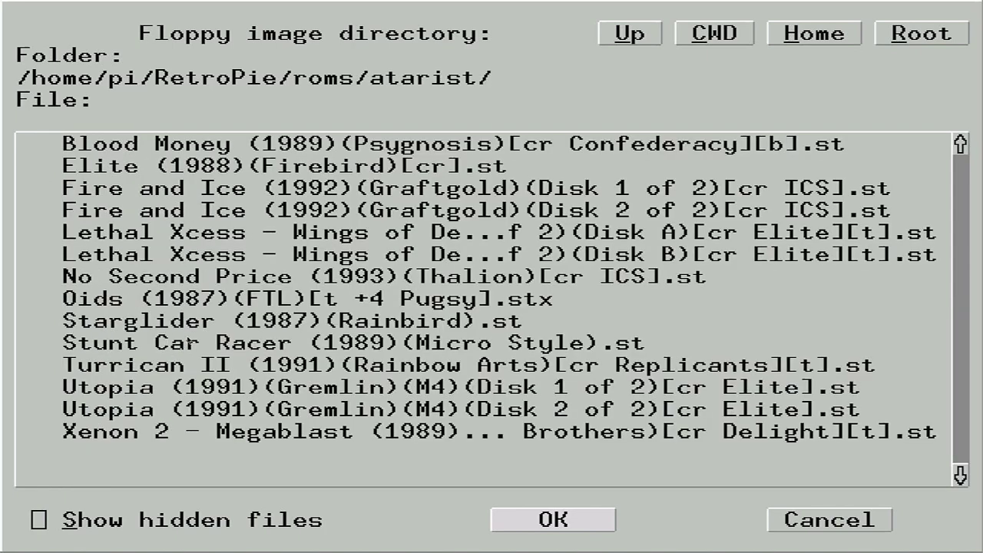
pyautogui.click(537, 518)
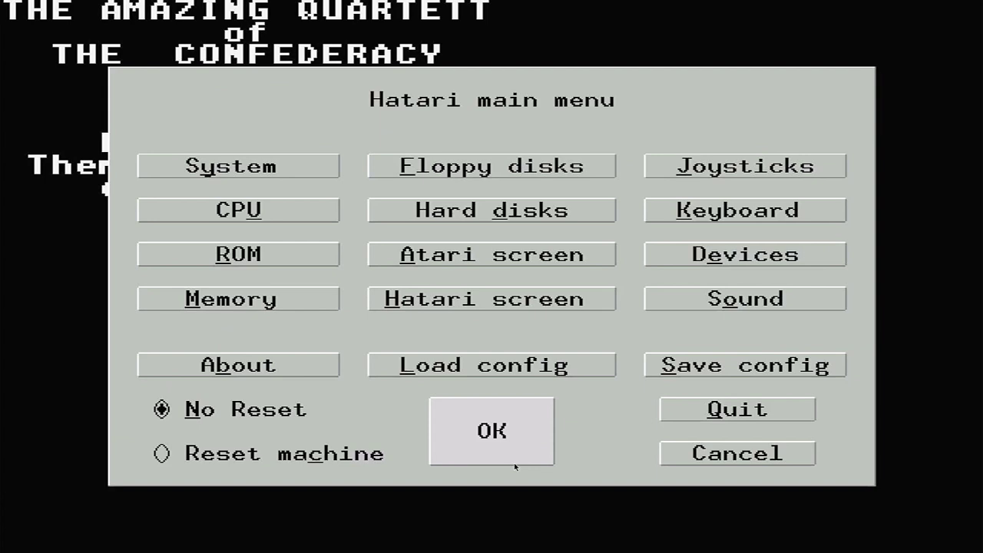
pyautogui.click(516, 459)
# Step: Save the Hatari configuration as hatari.cfg in /home/pi/.hatari/
pyautogui.click(714, 376)
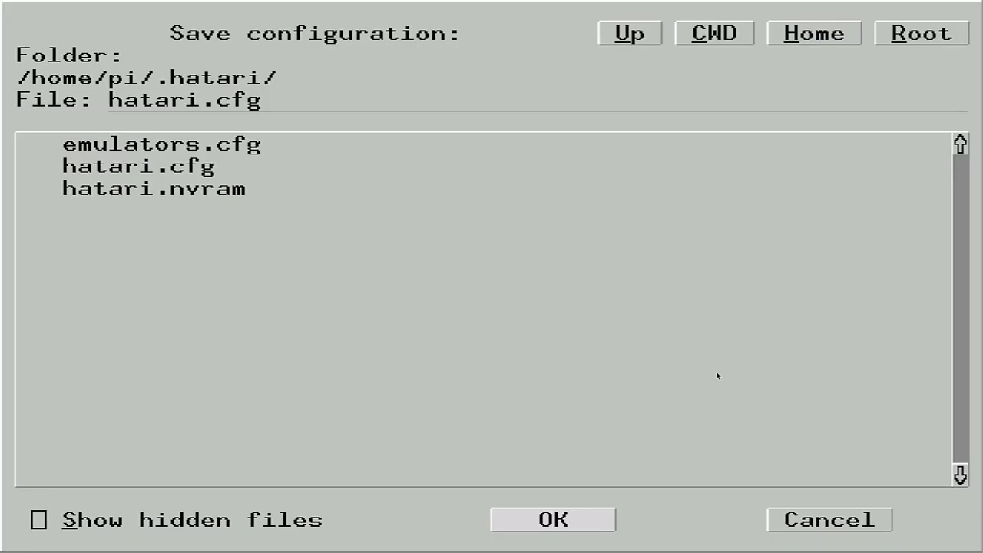
pyautogui.click(562, 522)
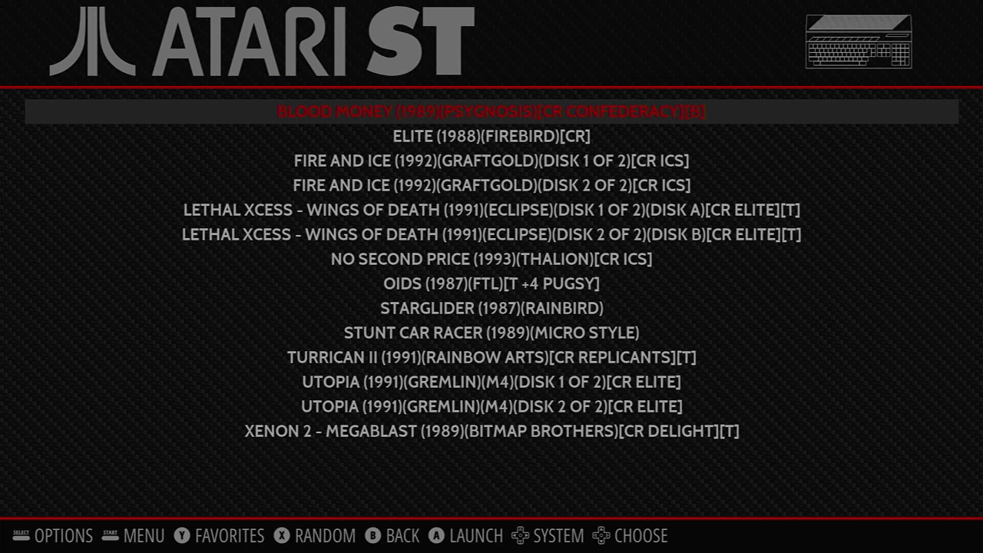
# Step: Launch Fire and Ice (1992)(Graftgold)(Disk 1 of 2)[cr ICS] from the Atari ST game list
pyautogui.press('Down')
pyautogui.press('Down')
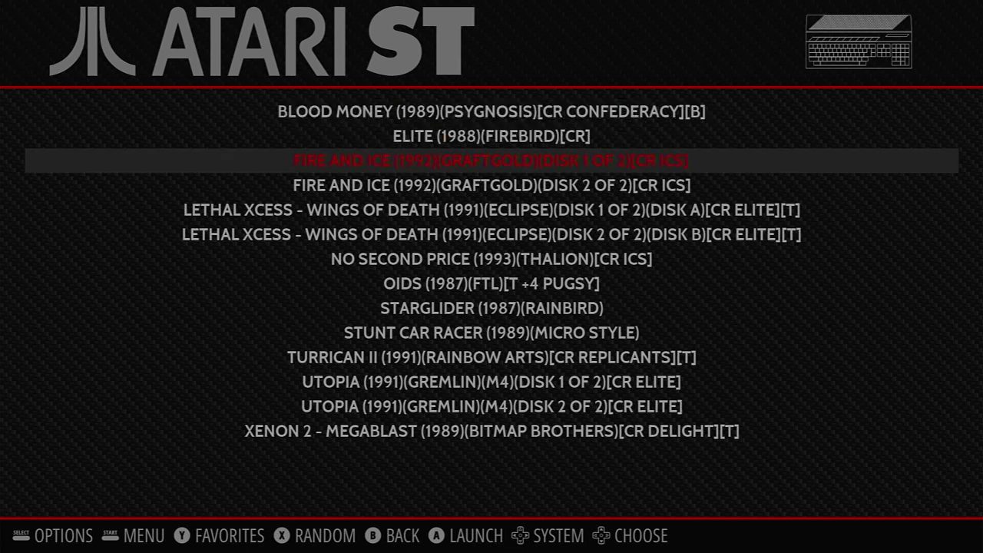
pyautogui.press('Return')
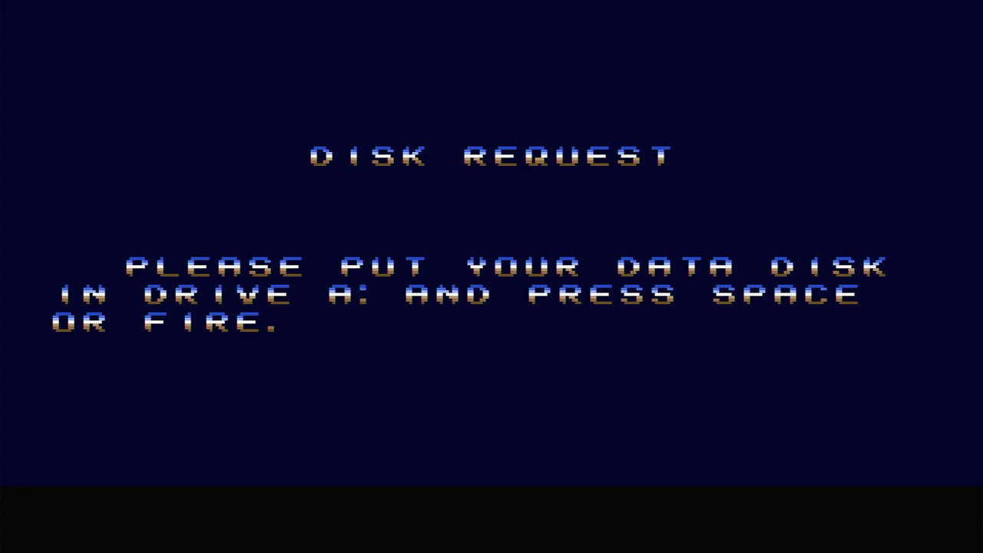
# Step: Swap the disk in floppy drive A for the image Fire and Ice (1992)(Graftgold)(Disk 2 of 2)[cr ICS].st
pyautogui.press('F12')
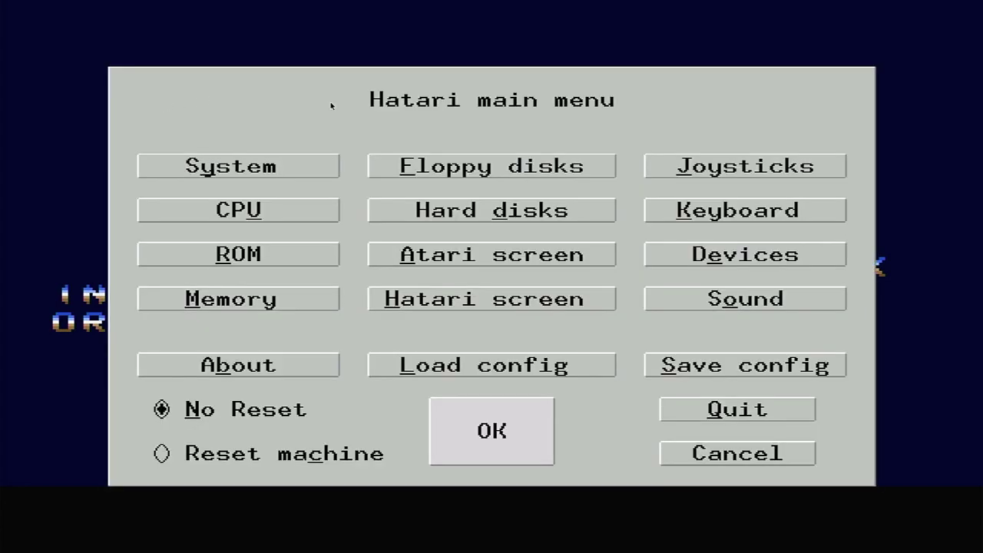
pyautogui.click(451, 165)
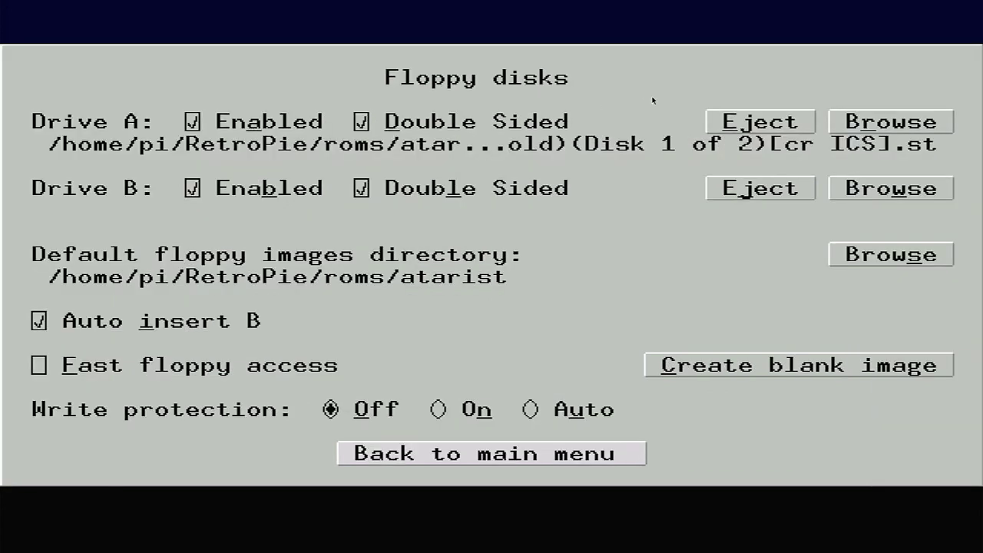
pyautogui.click(745, 125)
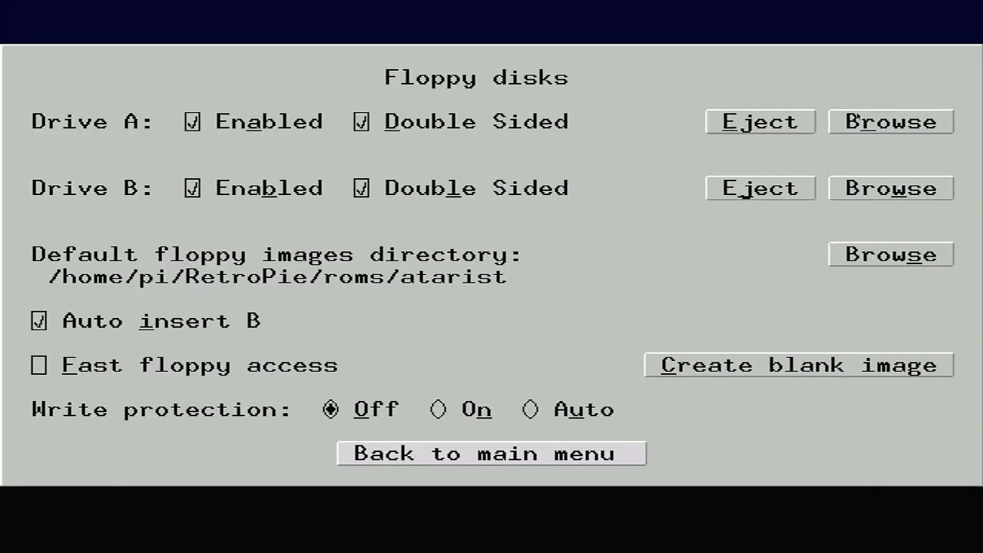
pyautogui.click(885, 122)
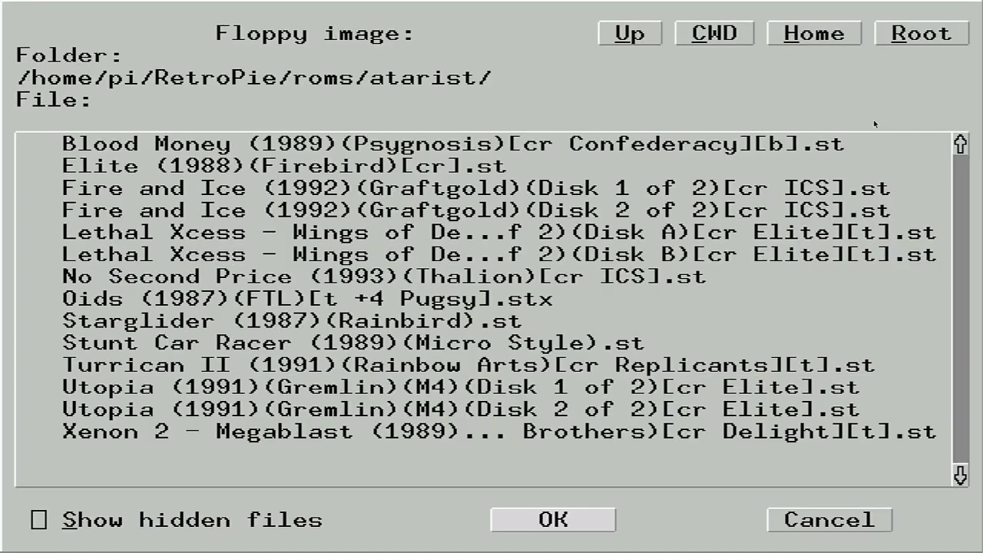
pyautogui.click(663, 210)
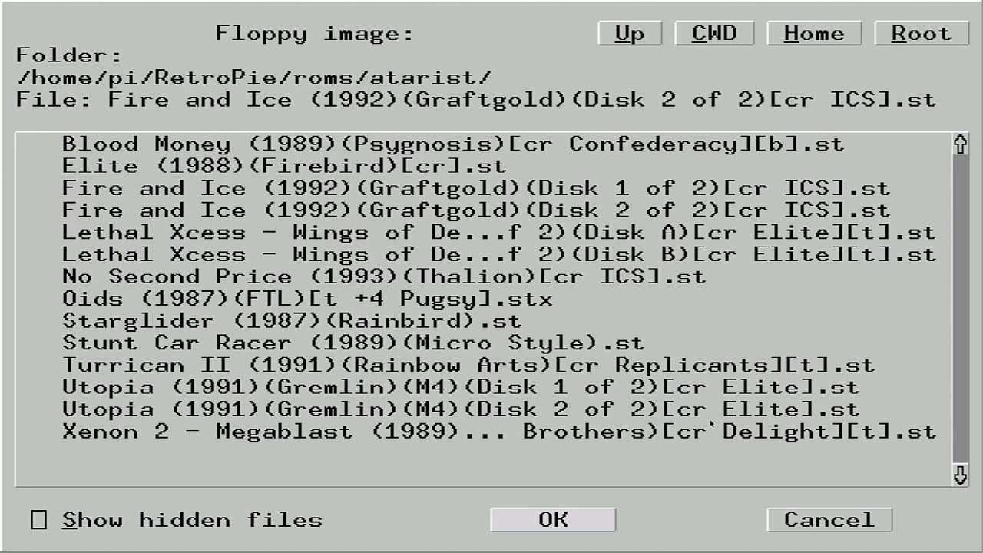
pyautogui.click(569, 518)
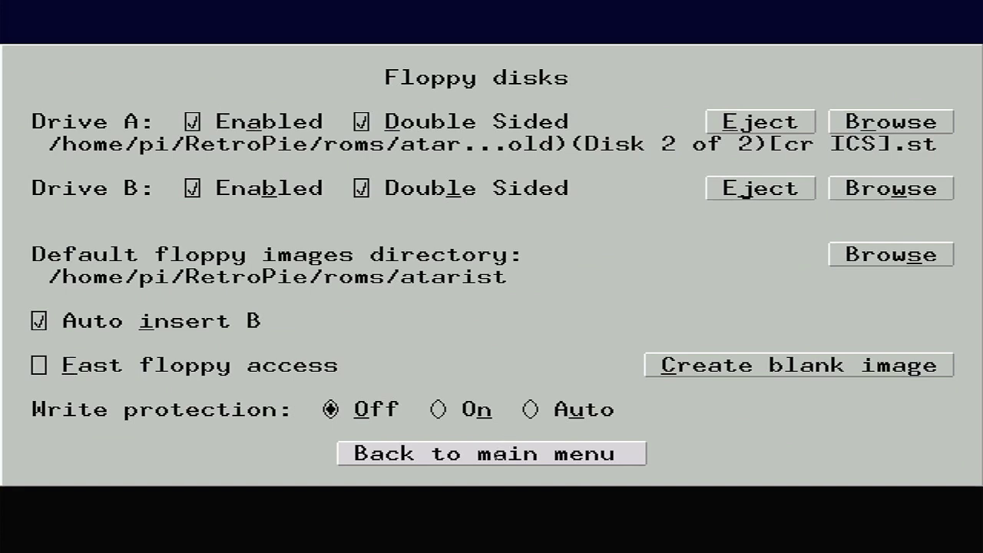
pyautogui.click(496, 456)
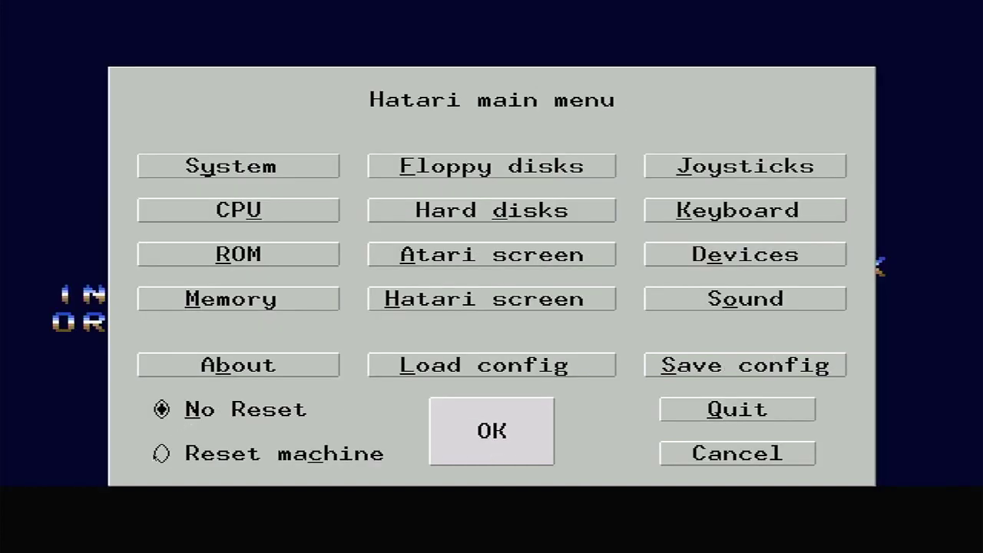
# Step: Resume the emulation with No Reset selected and start playing Fire and Ice from its title screen
pyautogui.click(159, 454)
pyautogui.click(161, 410)
pyautogui.click(496, 432)
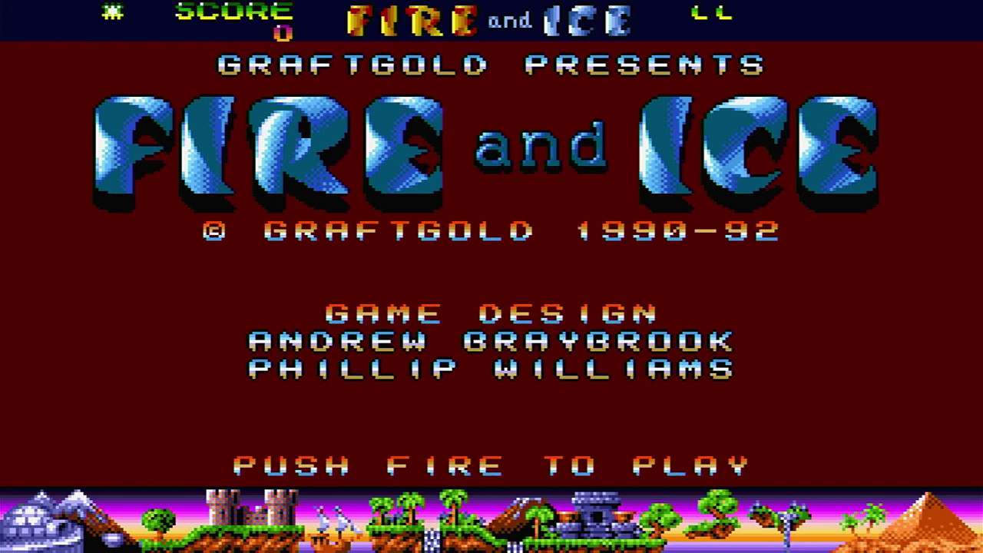
pyautogui.press('space')
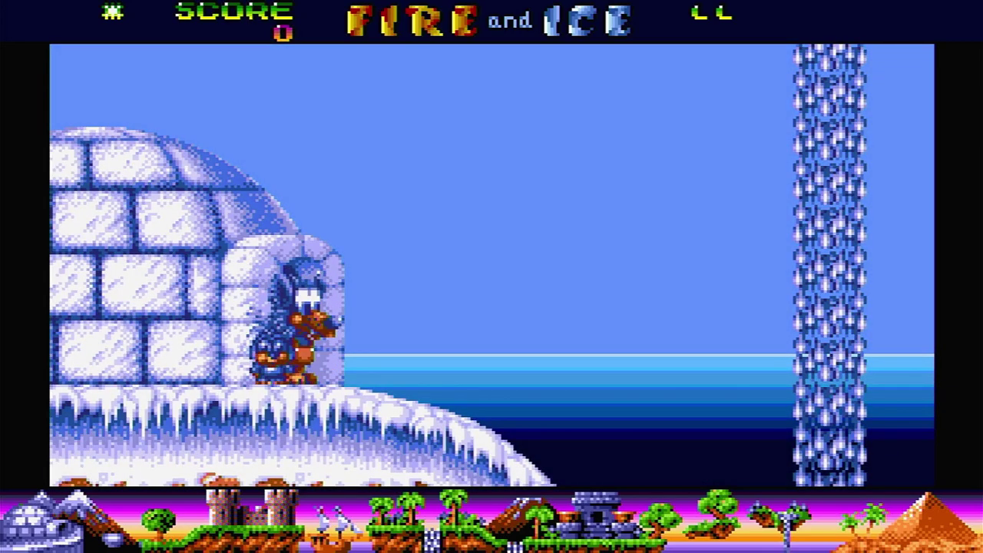
pyautogui.press('Right')
pyautogui.press('Up')
pyautogui.press('ctrl')
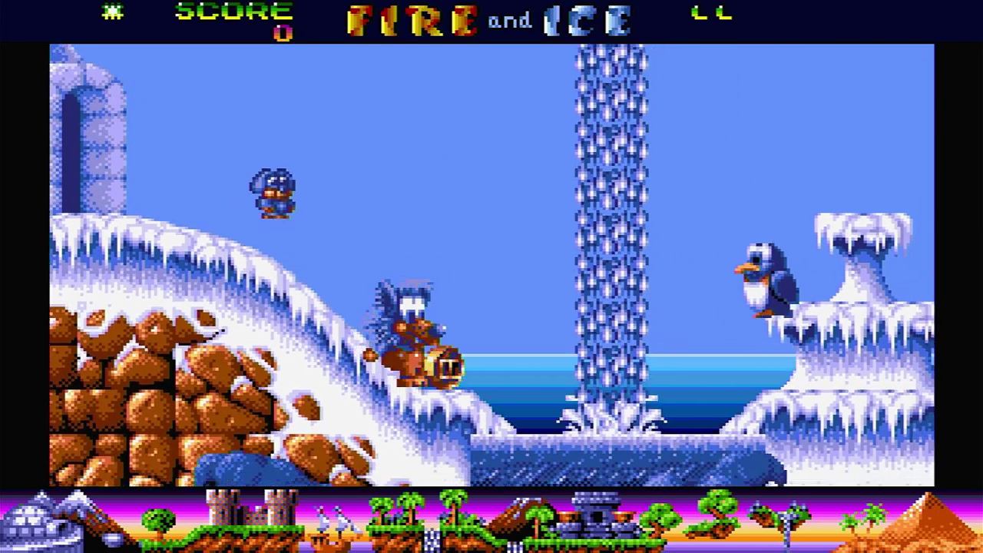
pyautogui.press('Up')
pyautogui.press('Right')
pyautogui.press('ctrl')
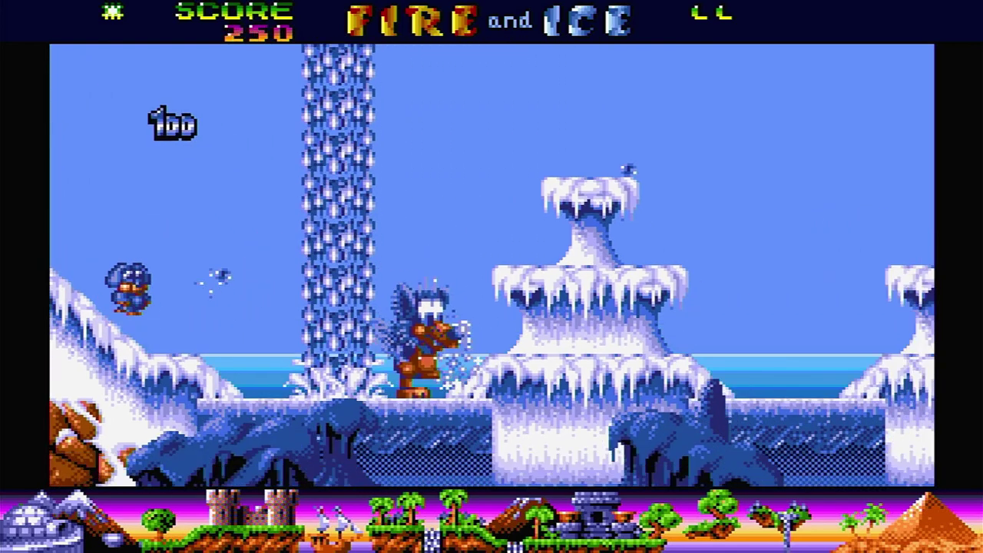
pyautogui.press('Up')
pyautogui.press('ctrl')
pyautogui.press('Right')
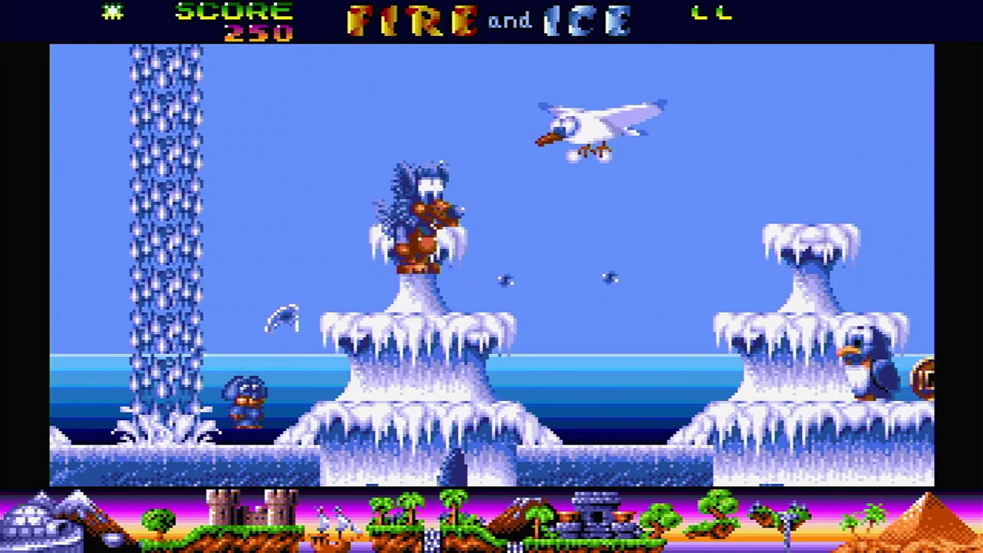
pyautogui.press('Up')
pyautogui.press('Left')
pyautogui.press('Right')
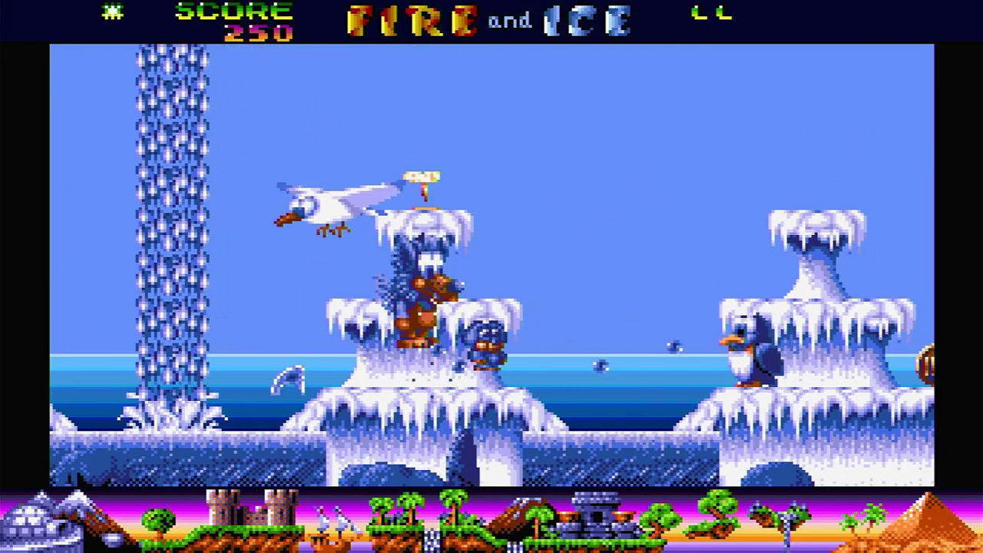
pyautogui.press('Up')
pyautogui.press('Right')
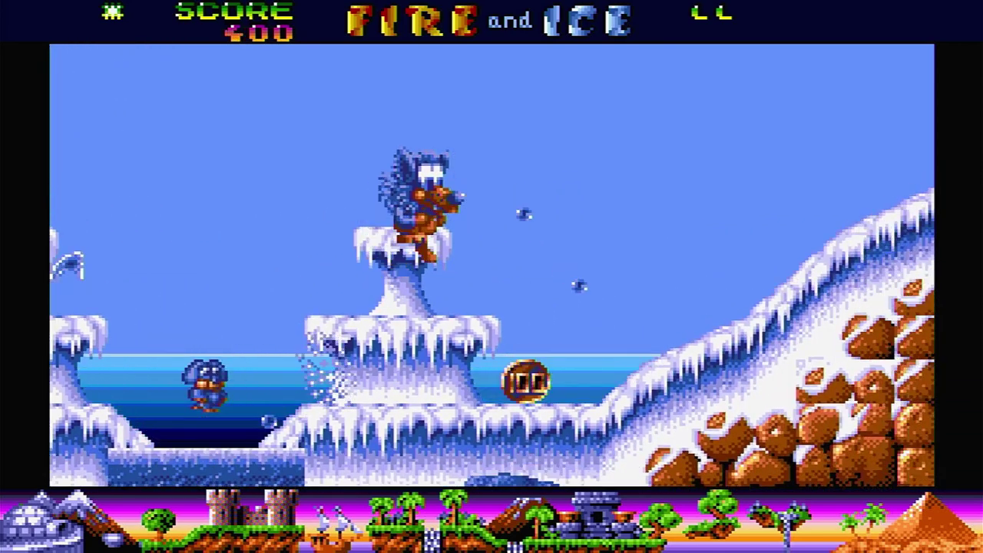
pyautogui.press('Left')
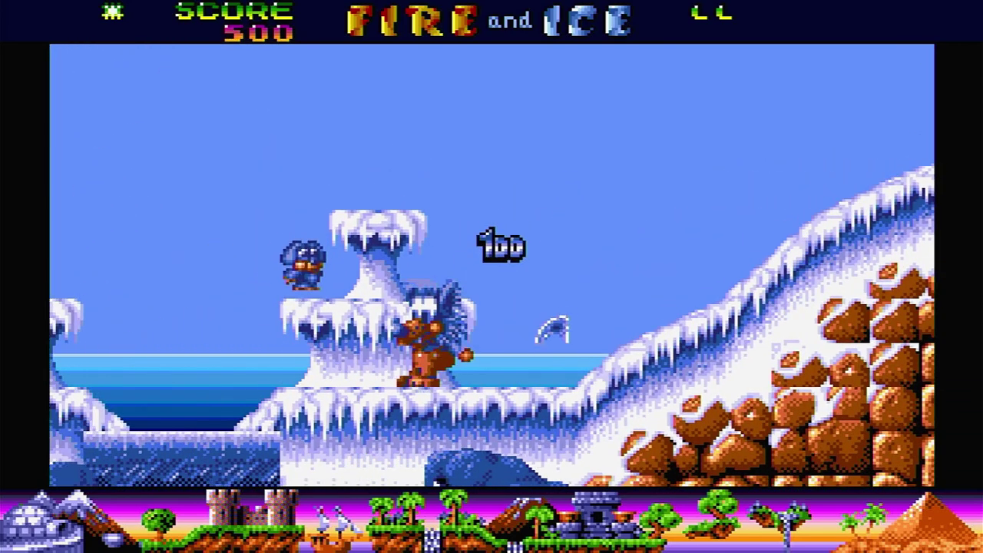
pyautogui.press('Up')
pyautogui.press('Right')
pyautogui.press('Right')
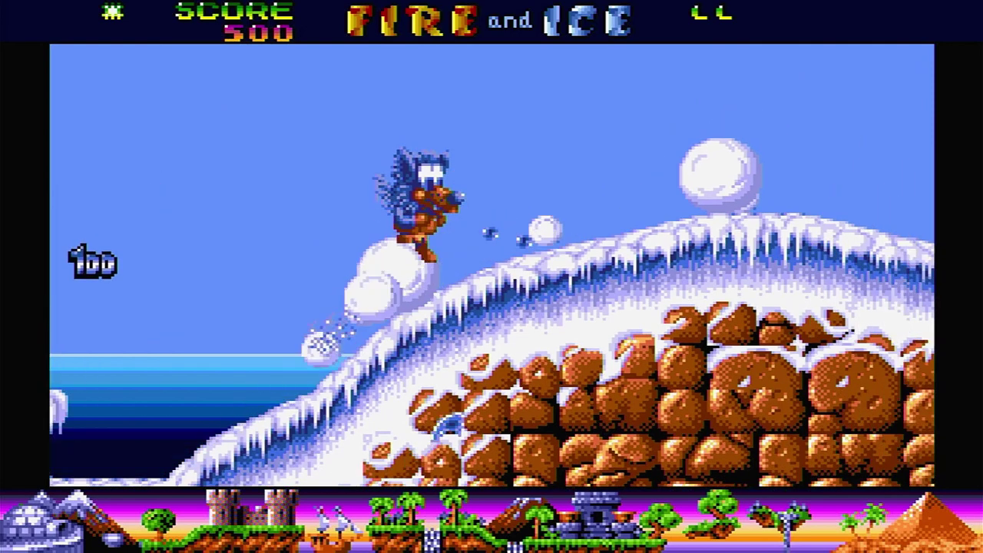
pyautogui.press('Right')
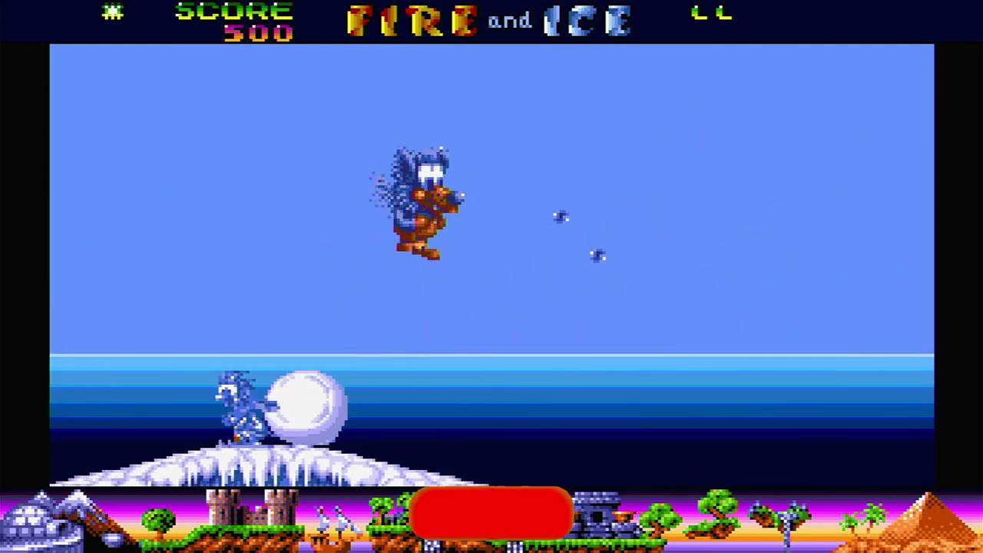
pyautogui.press('Up')
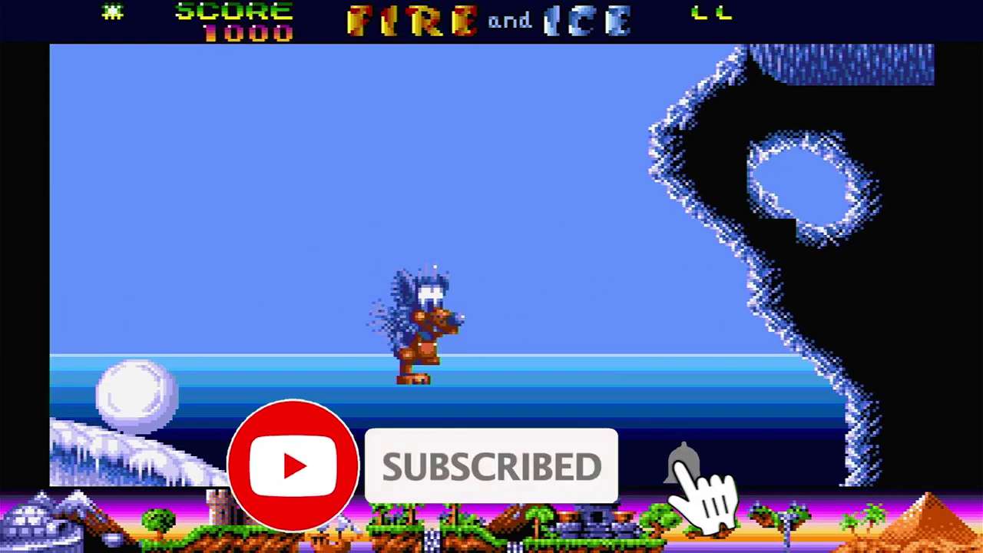
pyautogui.press('Left')
pyautogui.press('Up')
pyautogui.press('Right')
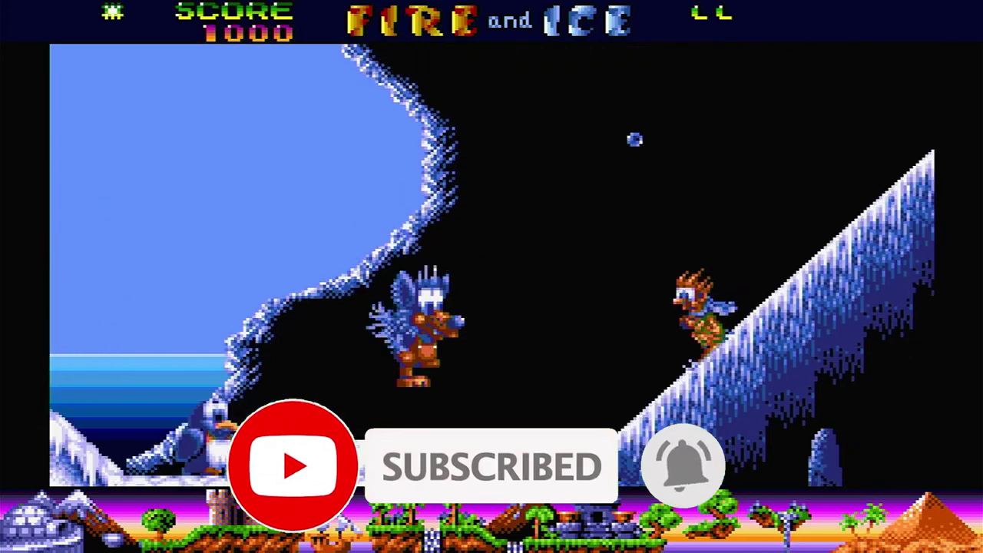
pyautogui.press('Right')
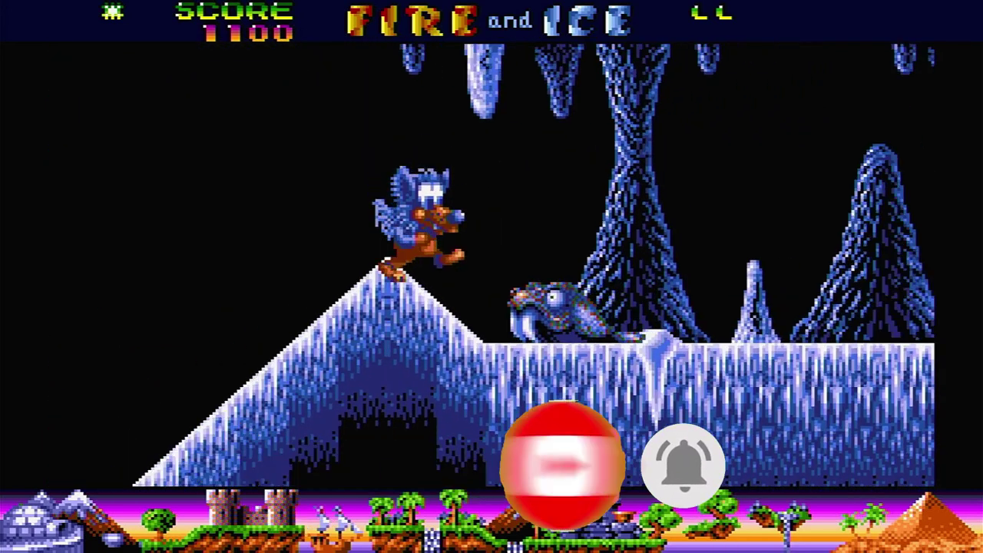
pyautogui.press('Up')
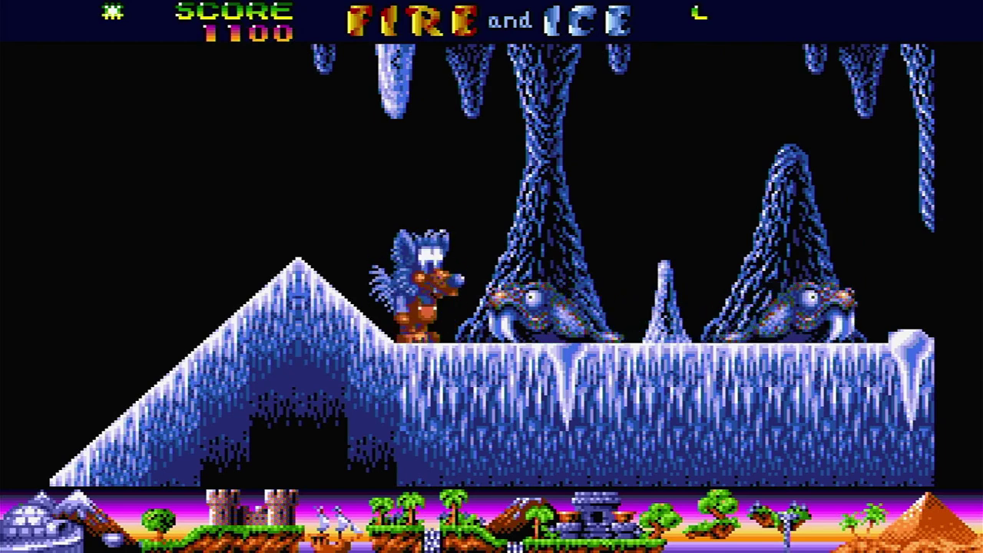
pyautogui.press('space')
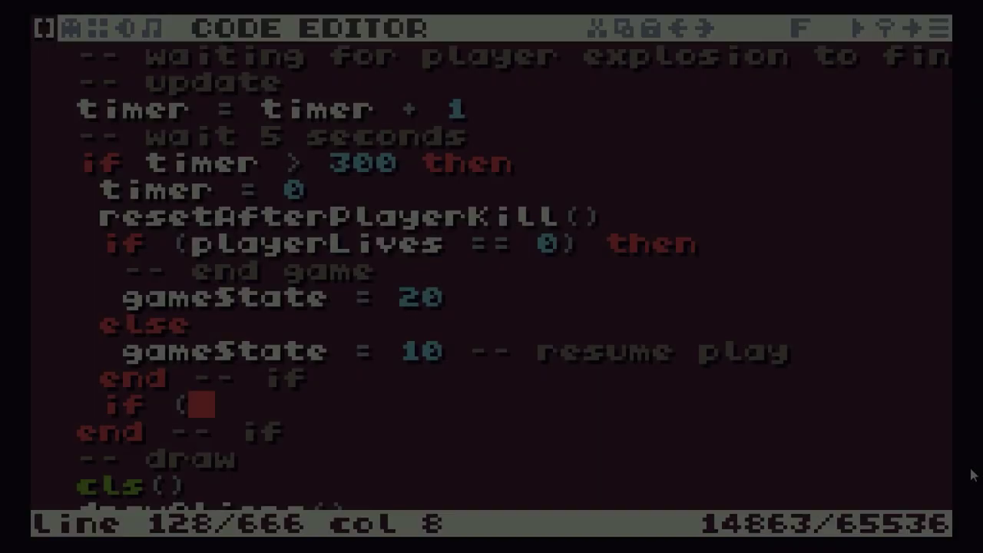
pyautogui.write('gam')
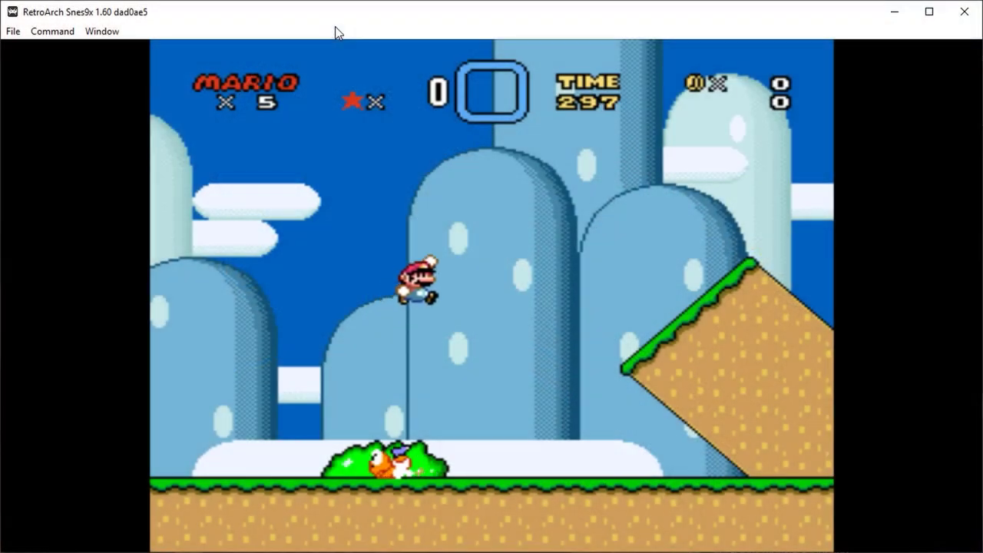
pyautogui.press('Right')
pyautogui.press('x')
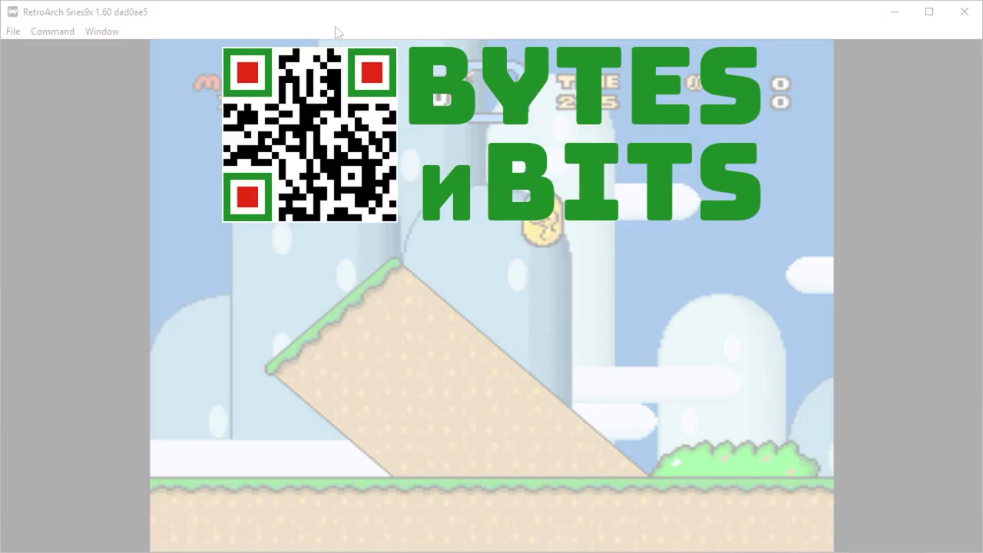